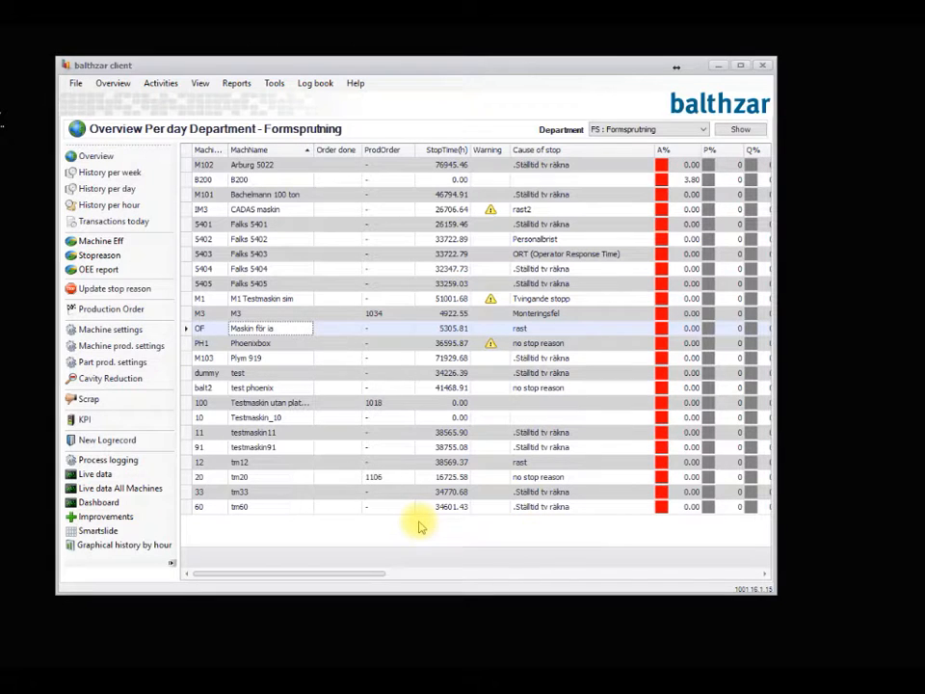
Show the Demo dashboard from the list of editable dashboards
left_click(143, 505)
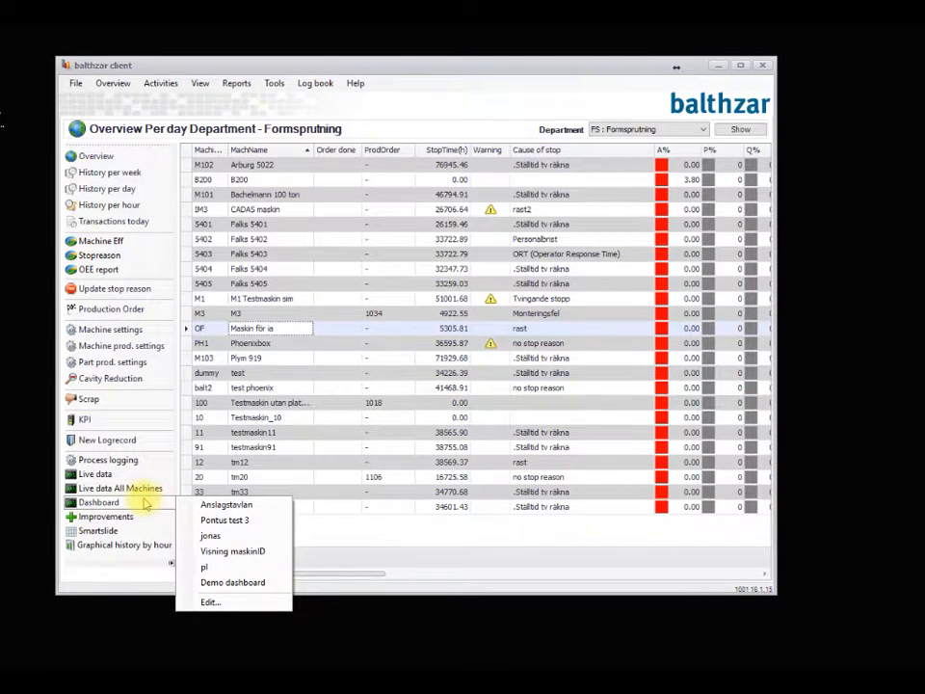
left_click(231, 602)
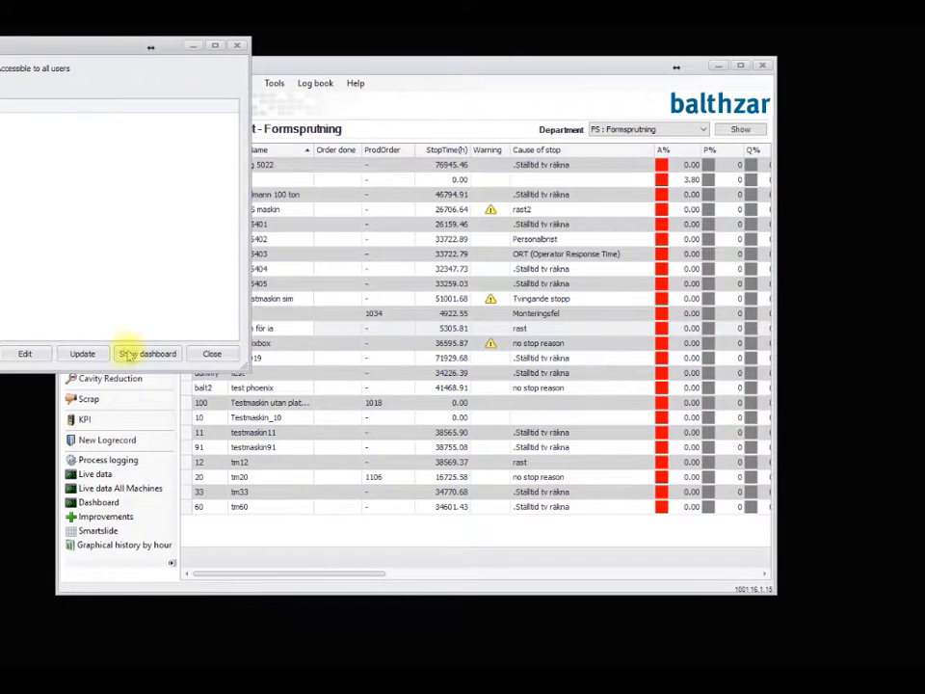
left_click_drag(41, 43, 547, 114)
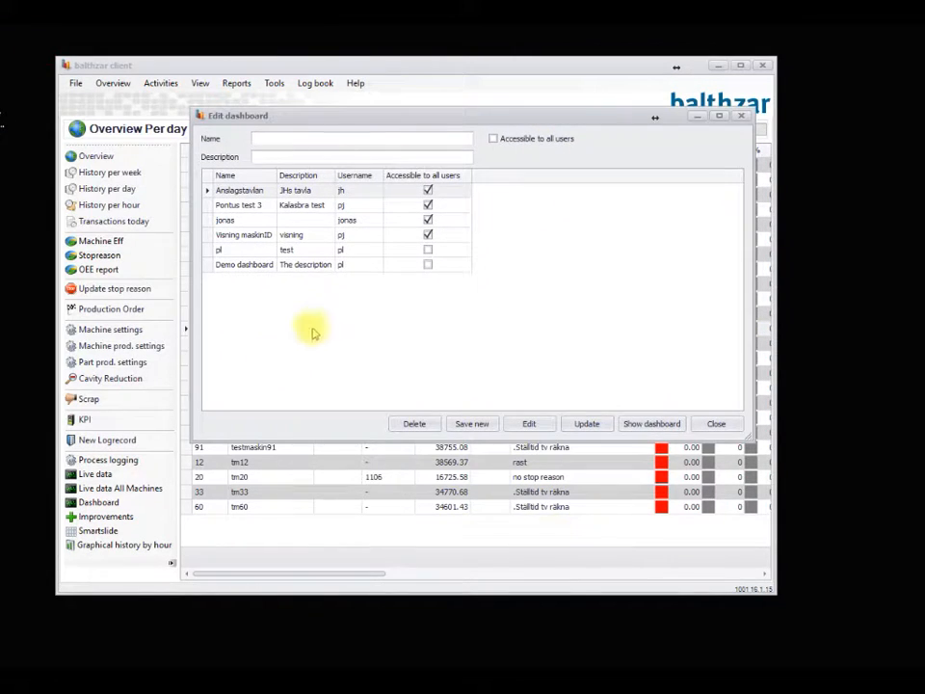
left_click(294, 266)
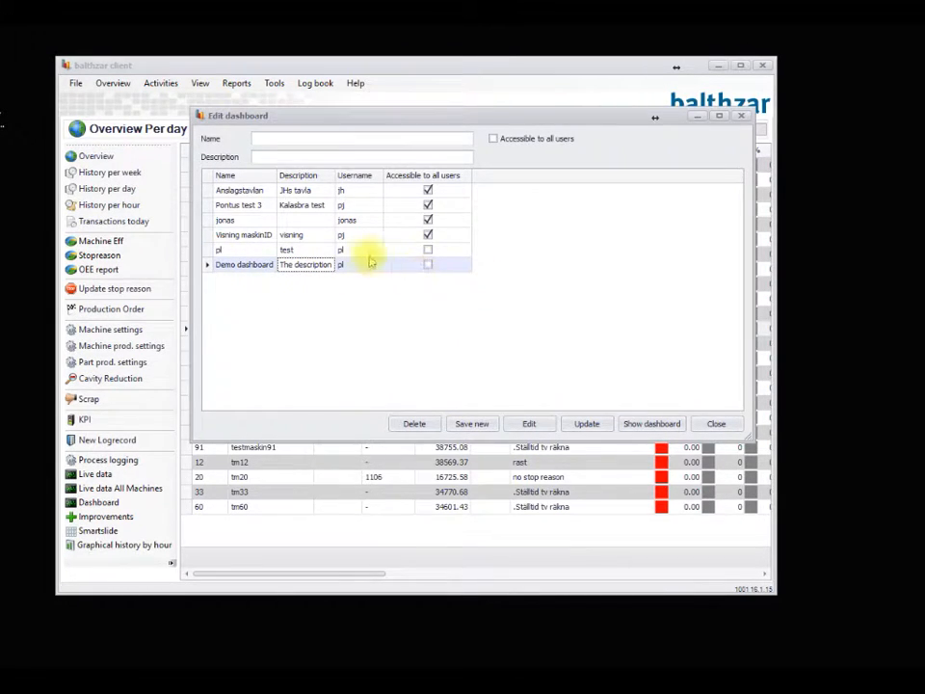
left_click(666, 427)
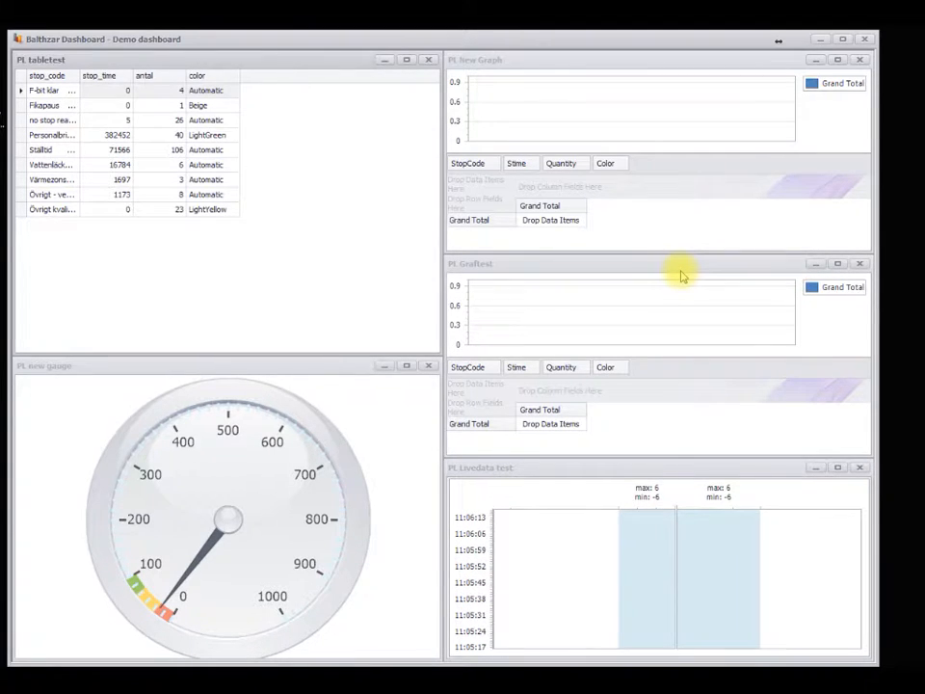
Set the maximum value of the PL new gauge to 100 and save its layout
double_click(263, 491)
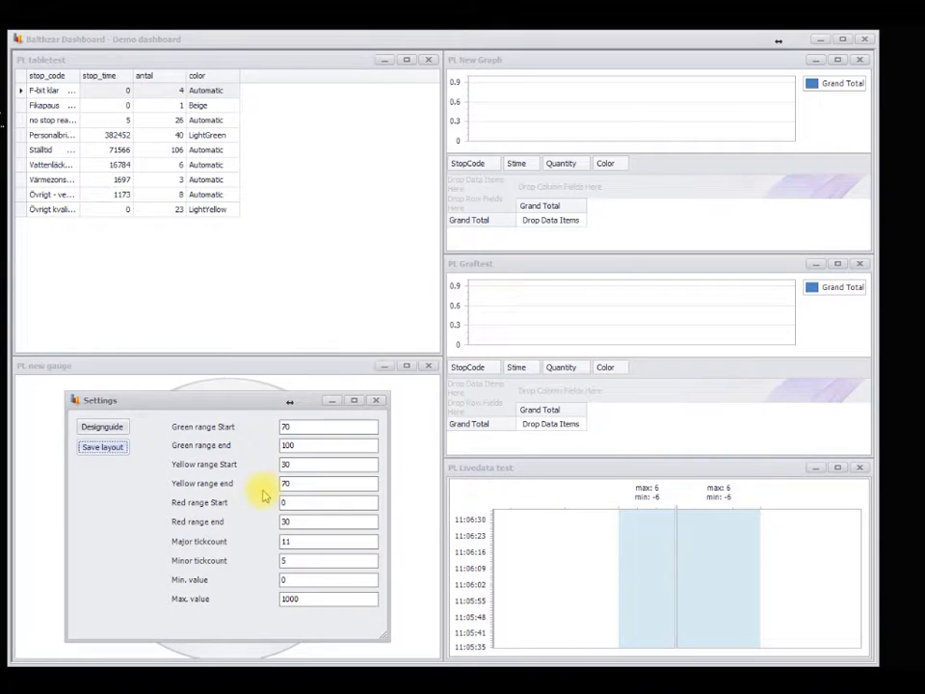
left_click_drag(242, 407, 576, 235)
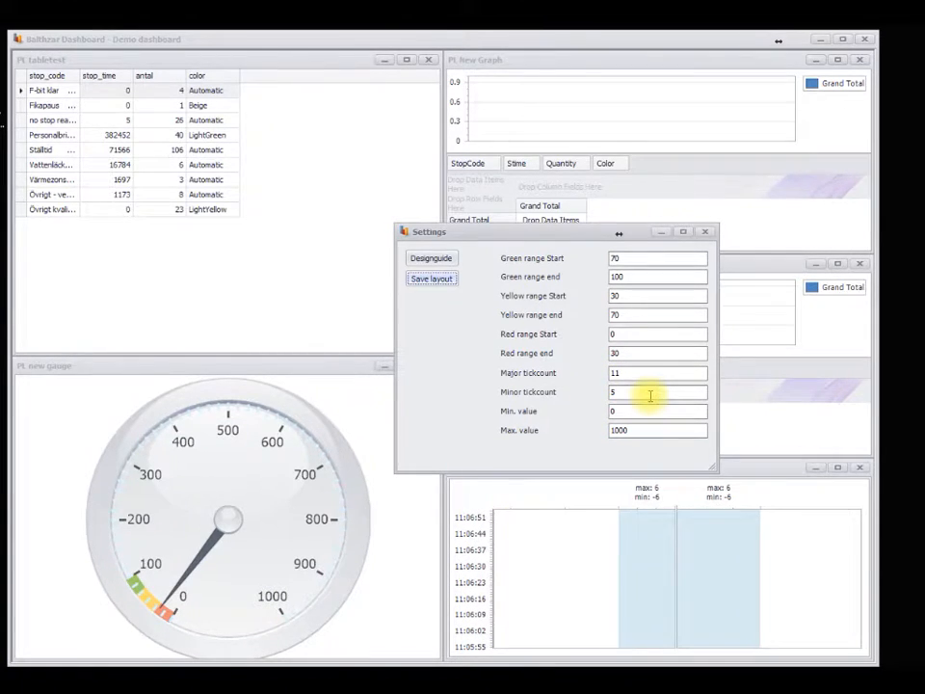
left_click(651, 427)
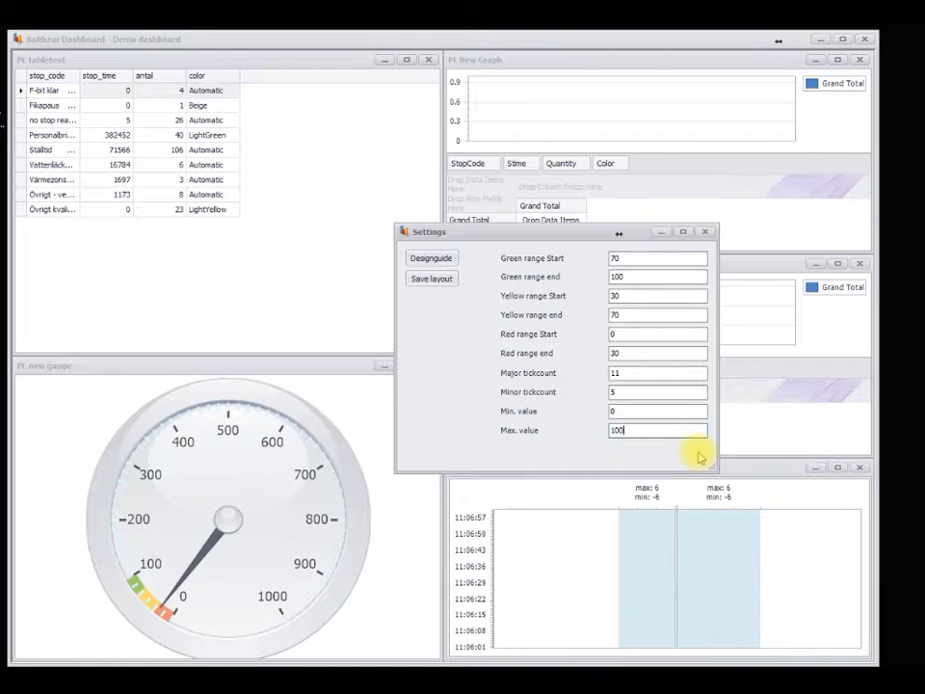
left_click(423, 280)
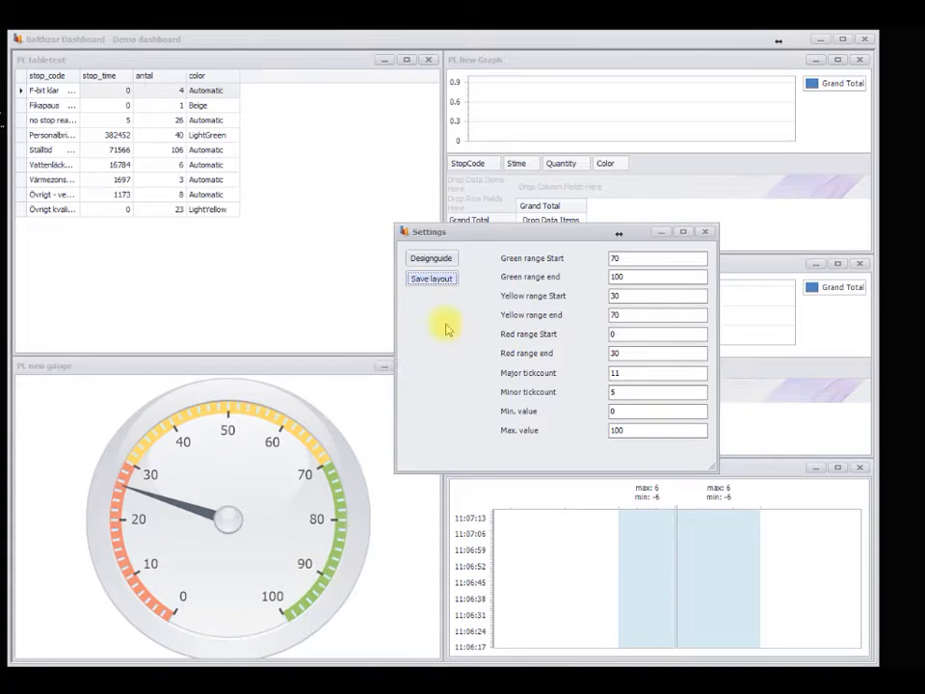
Try to apply the Progressive style to the gauge through its design guide
left_click(433, 260)
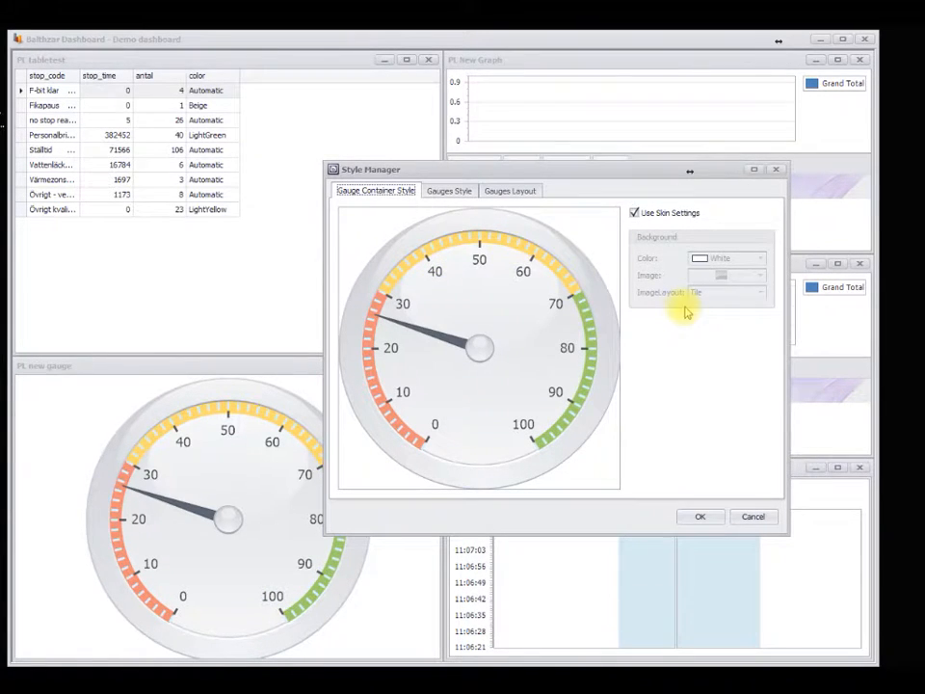
left_click(462, 192)
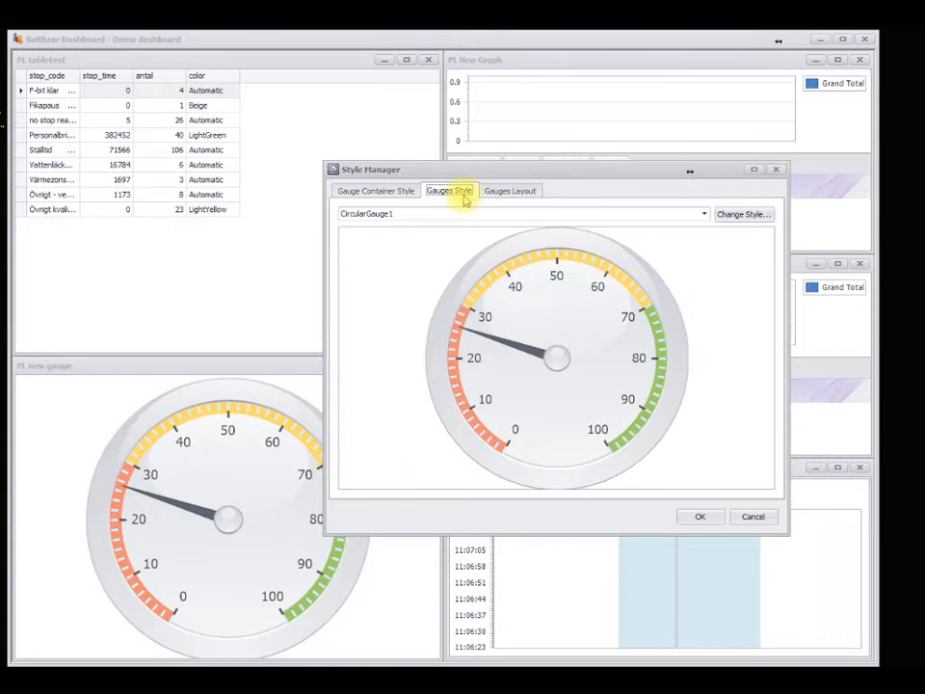
left_click(735, 215)
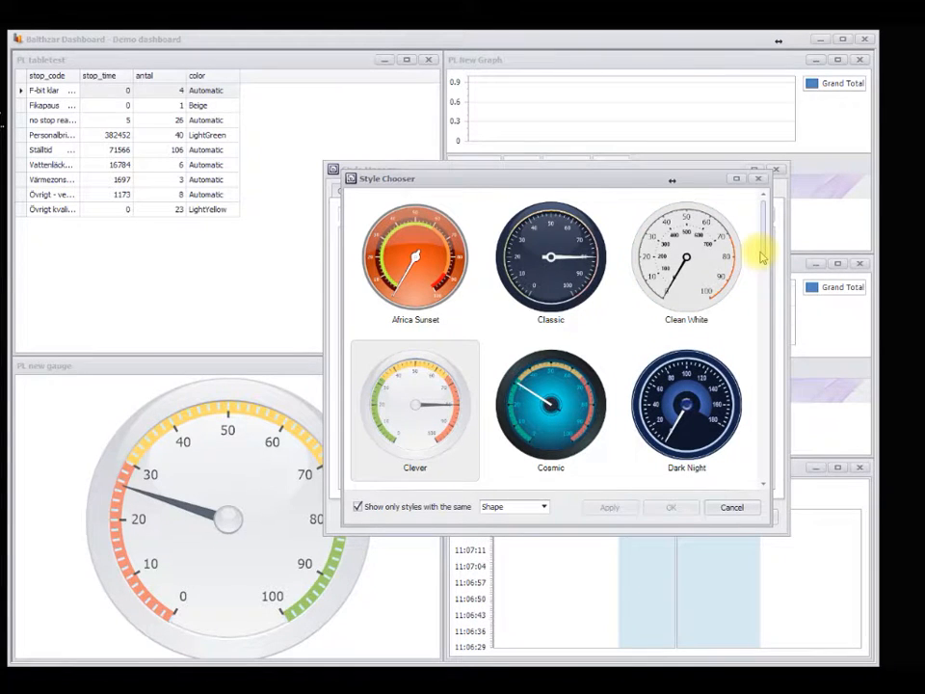
left_click_drag(764, 253, 776, 396)
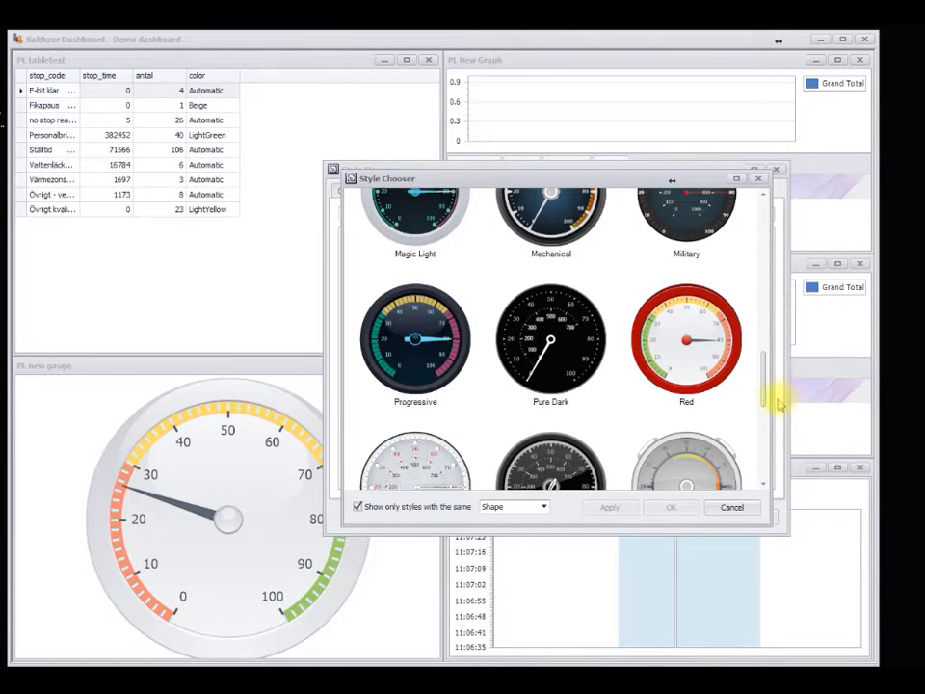
left_click(431, 376)
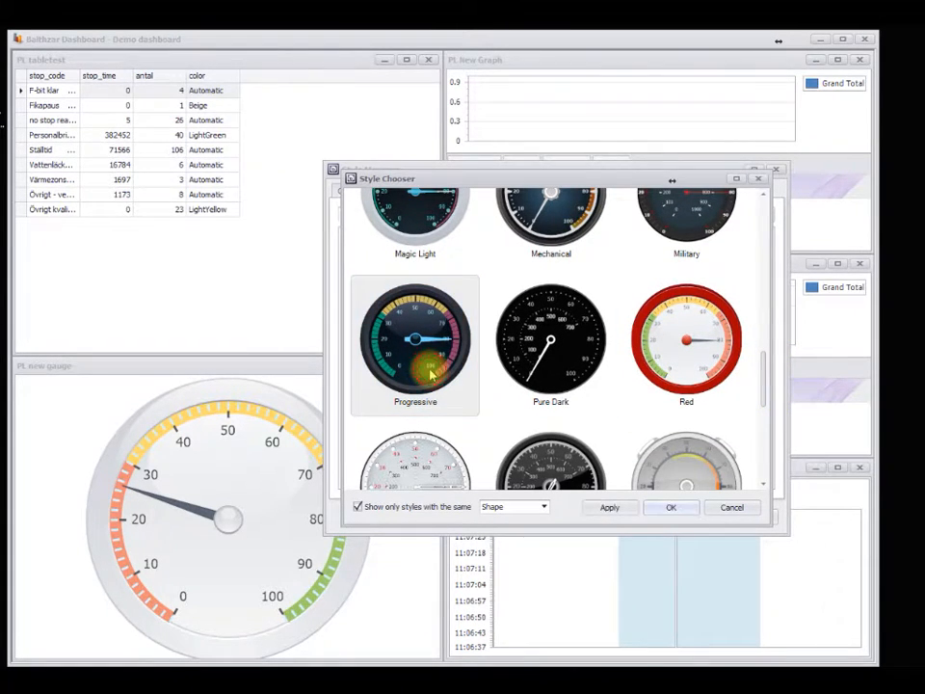
left_click(674, 507)
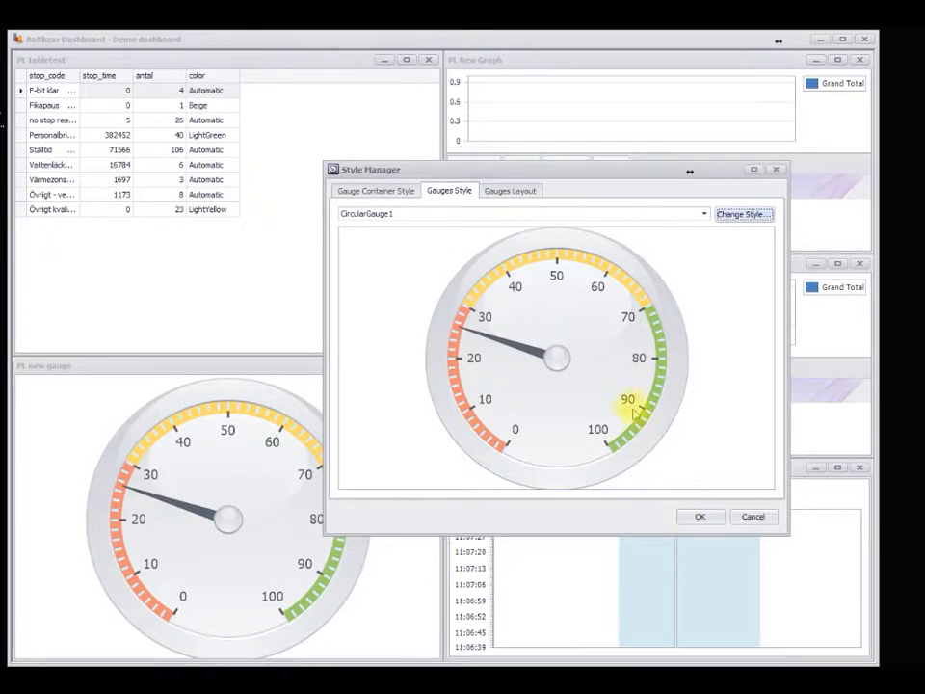
Apply the Cosmic style to CircularGauge1
left_click(704, 214)
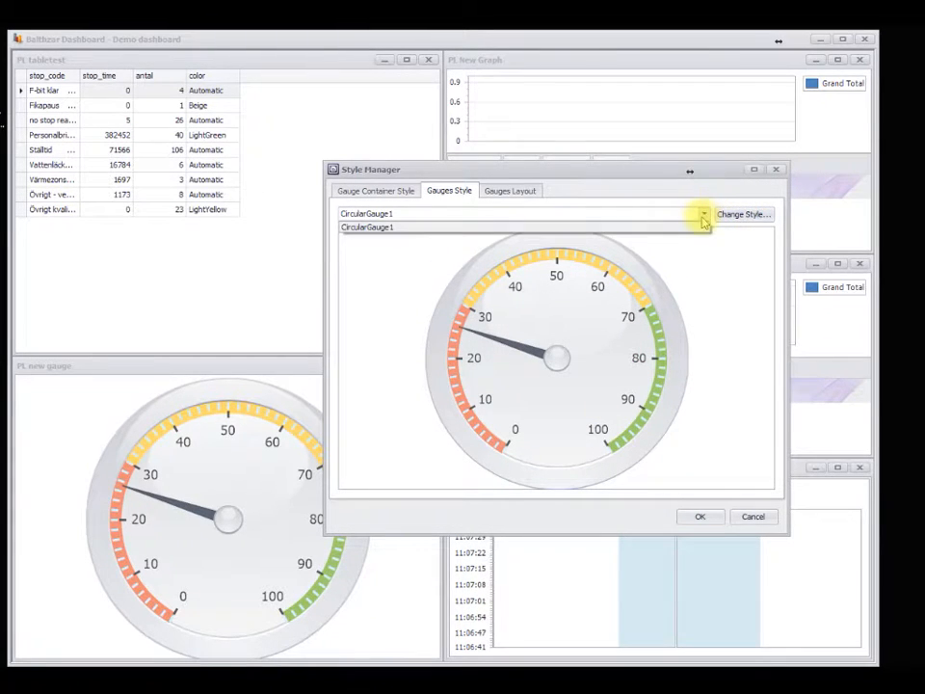
left_click(728, 214)
left_click(551, 404)
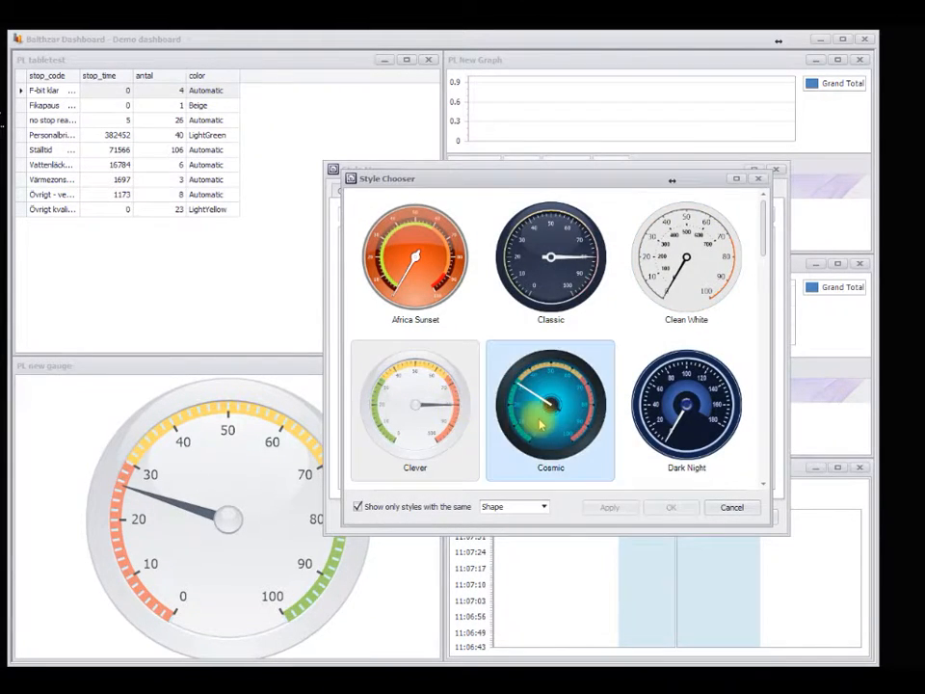
left_click(611, 508)
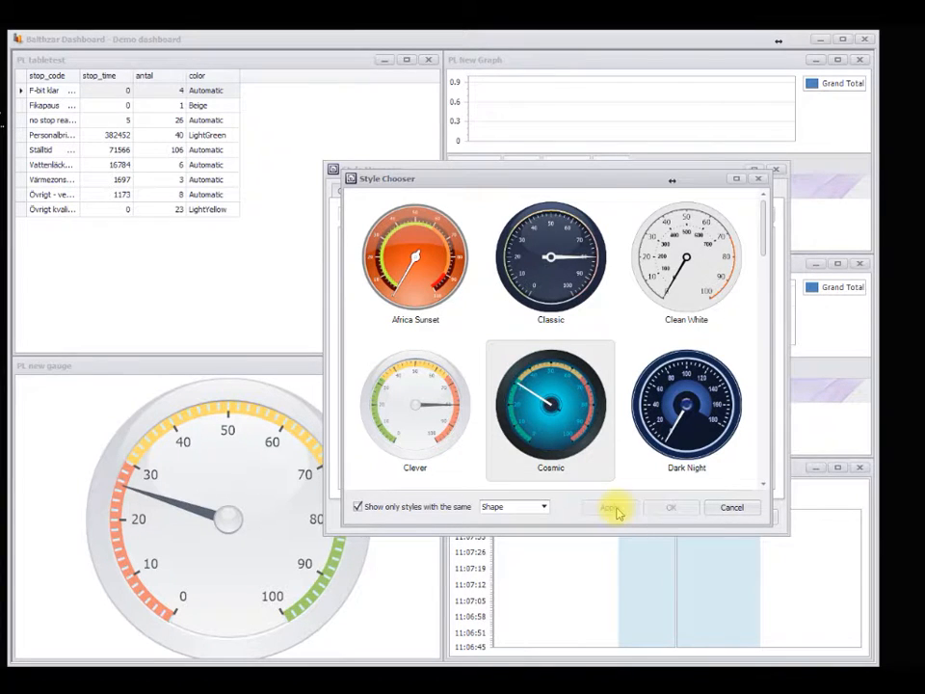
left_click(731, 511)
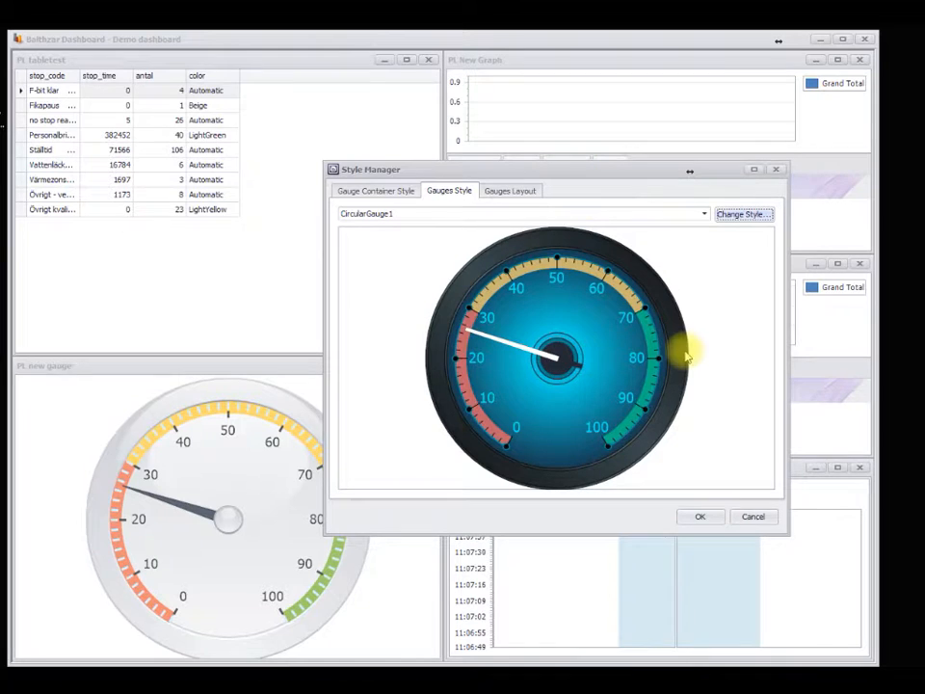
Browse the available gauge styles without limiting them to the same shape, and leave the style chooser
left_click(704, 213)
left_click(704, 213)
left_click(725, 214)
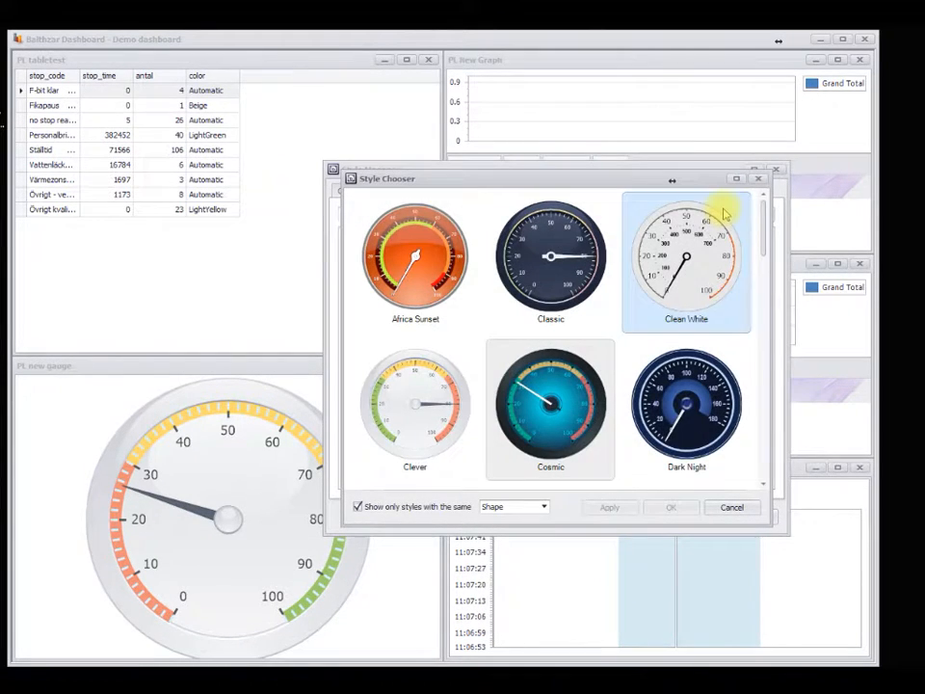
left_click(358, 508)
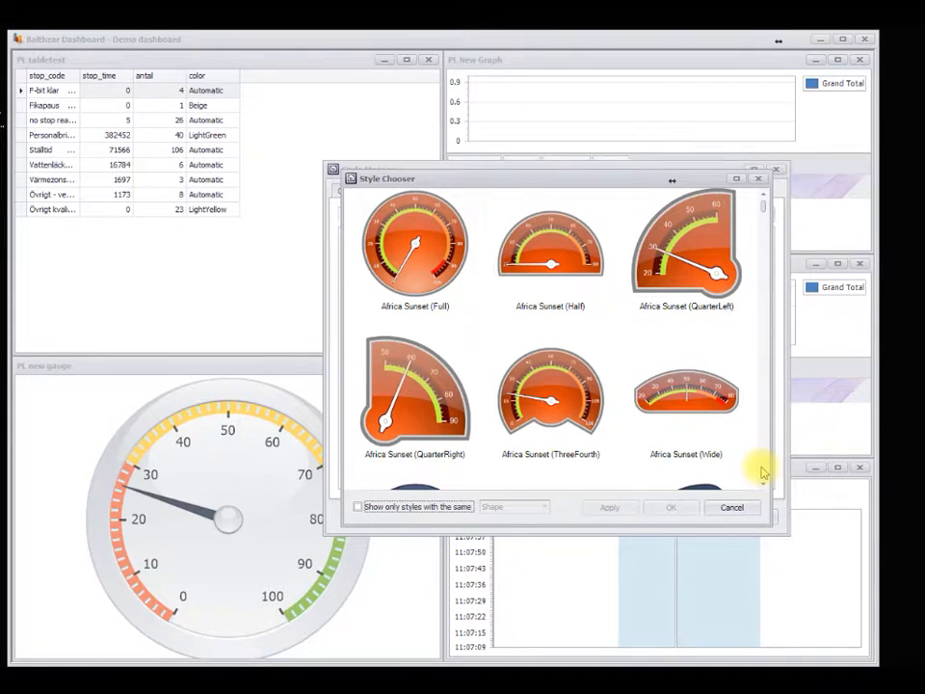
scroll(766, 472, "down", 6)
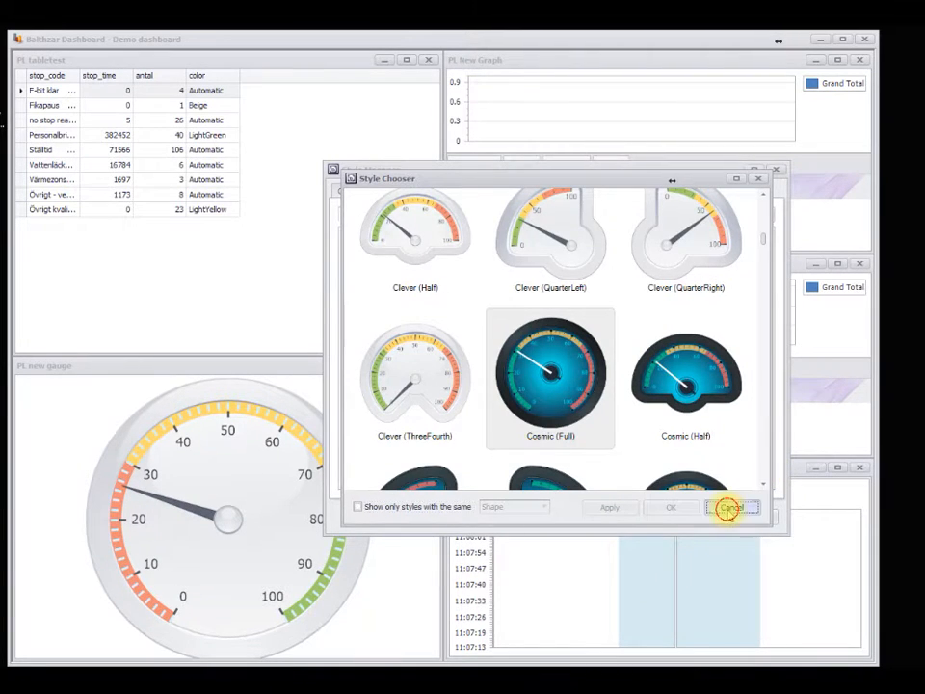
left_click(729, 509)
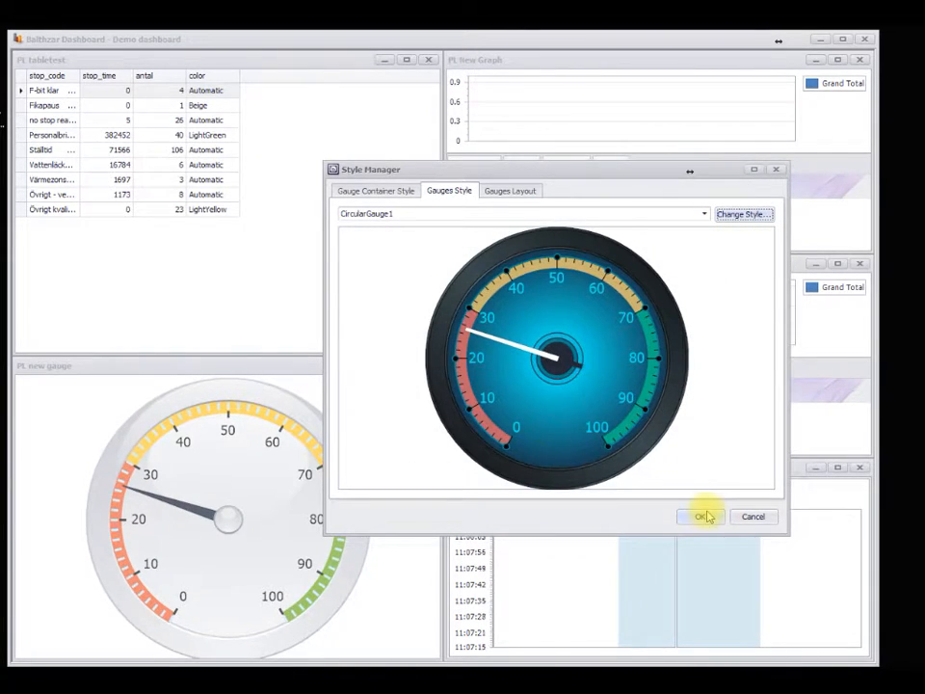
Check the gauge's layout options, accept the new gauge style, and save the gauge layout
left_click(517, 191)
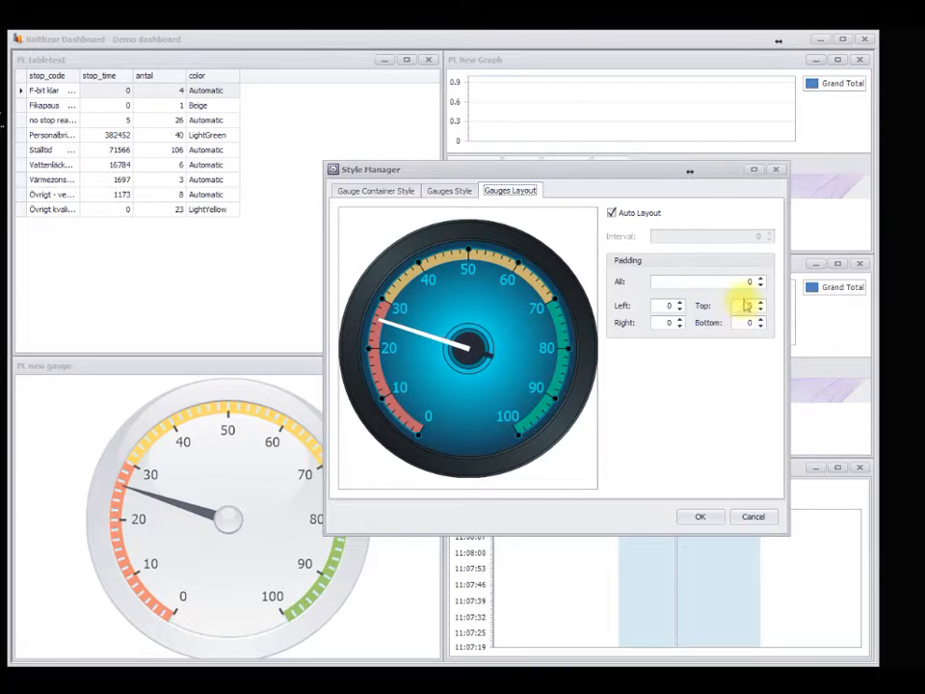
left_click(701, 518)
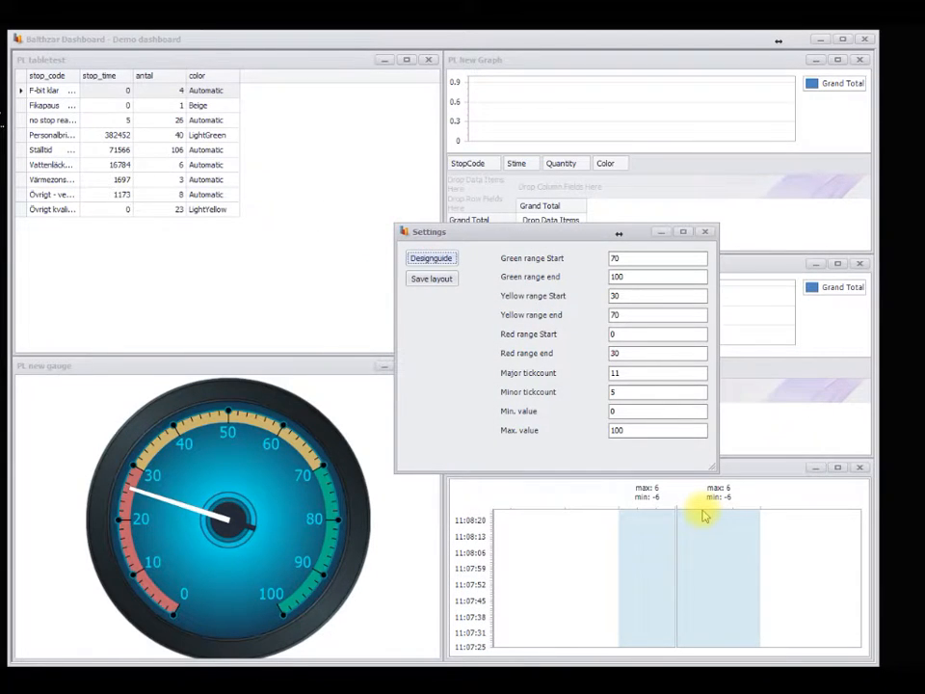
left_click(431, 278)
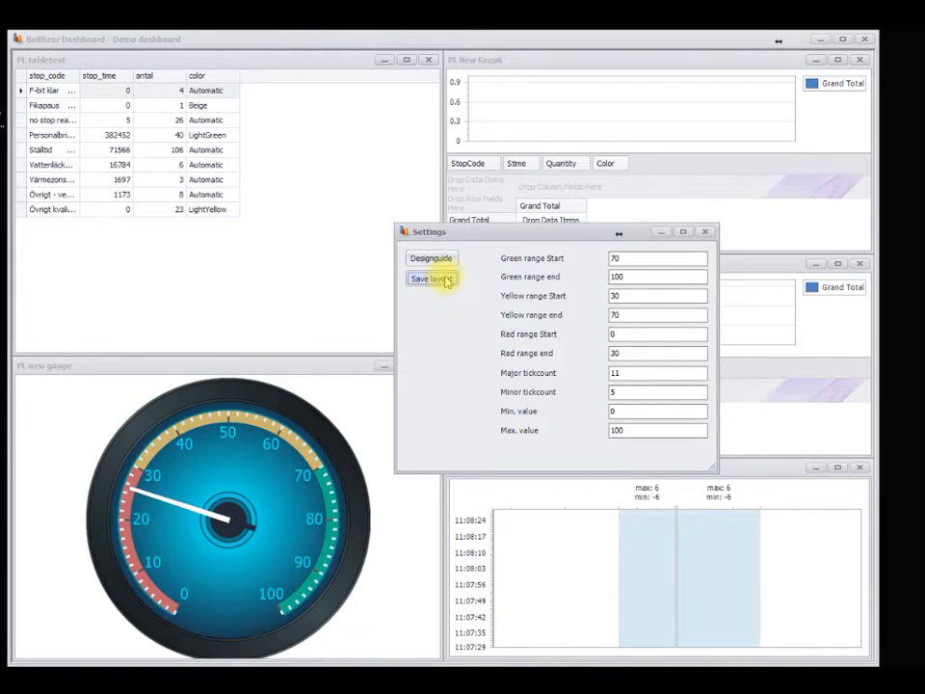
left_click(706, 232)
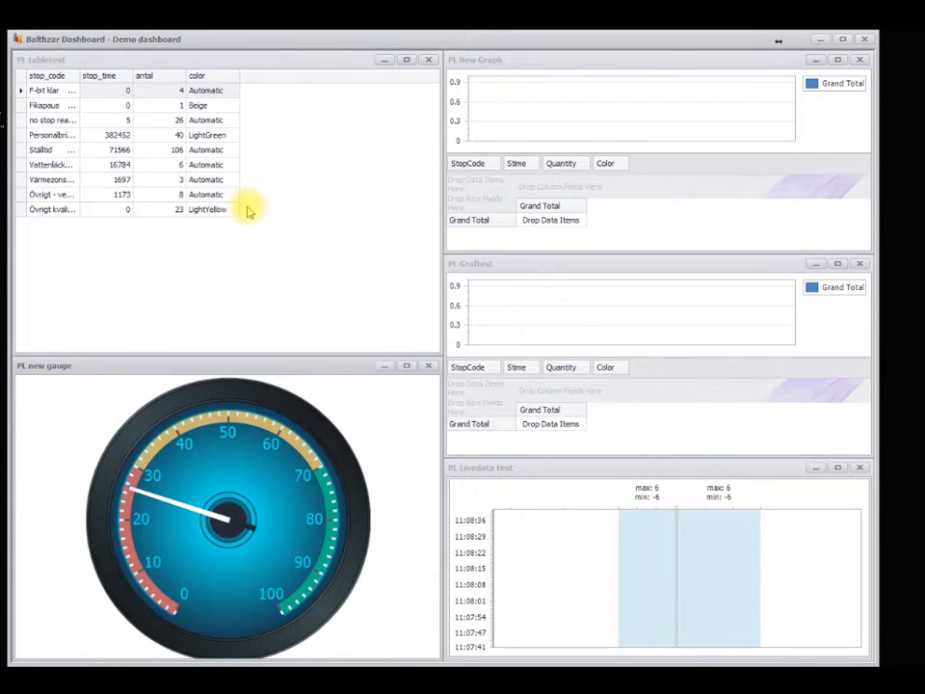
Set the PL tabletest table's font to Arial, size 14, and apply it
right_click(153, 77)
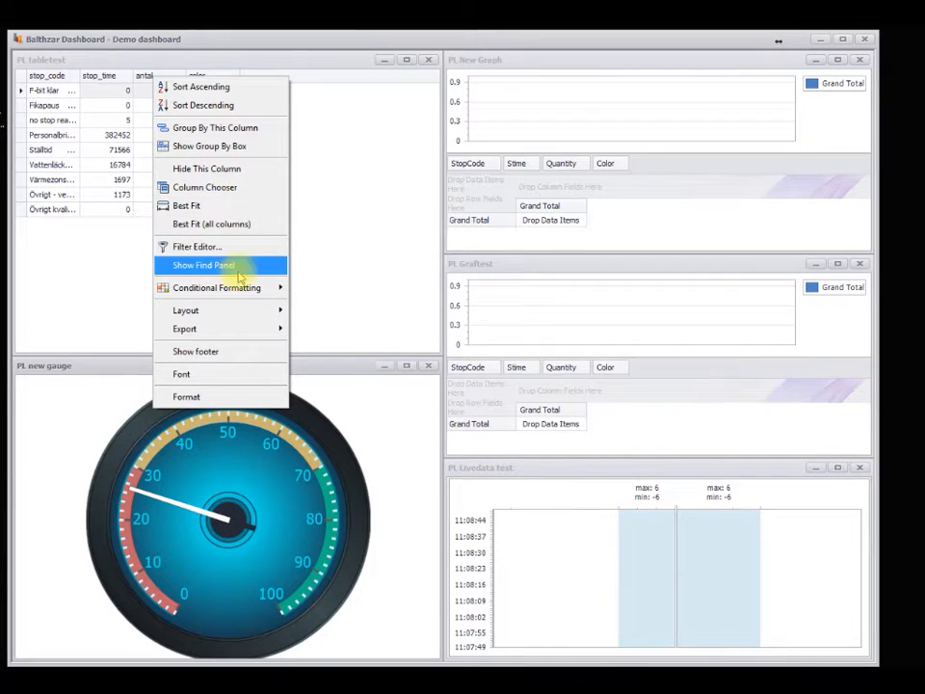
mouse_move(240, 297)
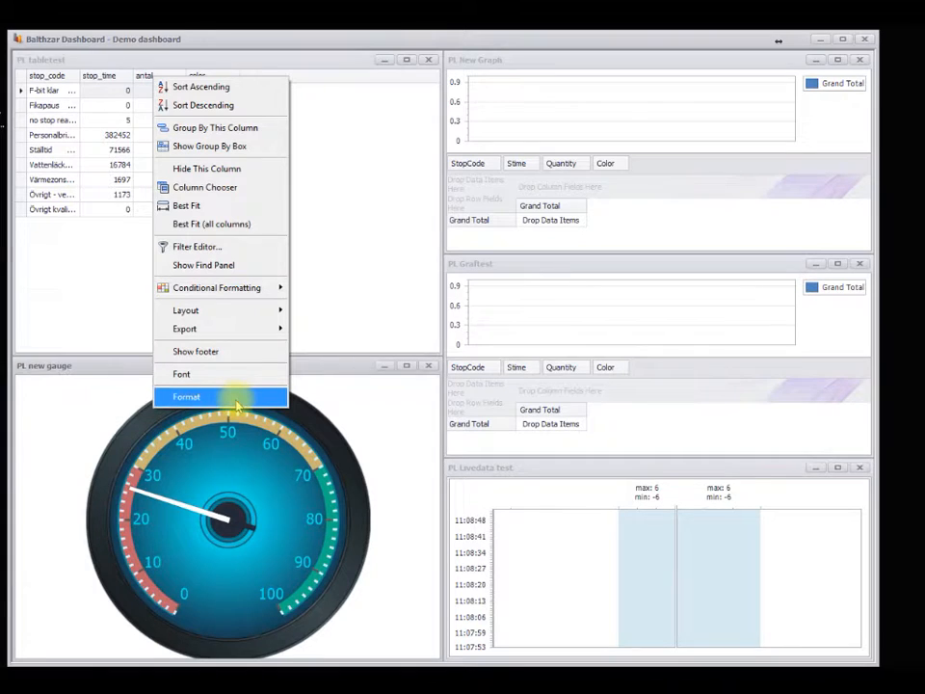
left_click(252, 373)
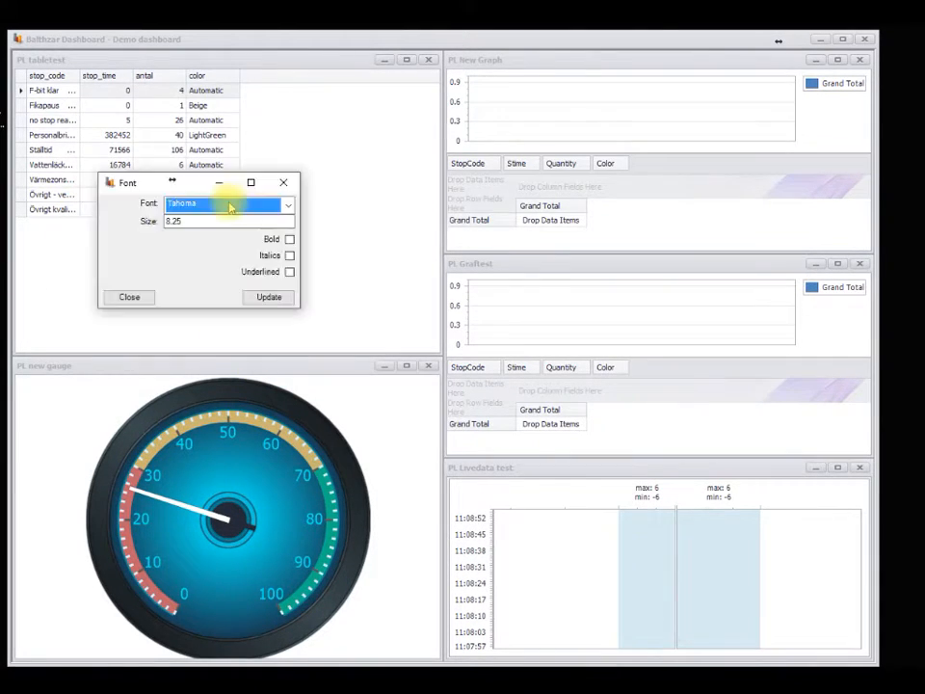
left_click_drag(3, 126, 388, 155)
left_click_drag(497, 192, 275, 192)
type("14")
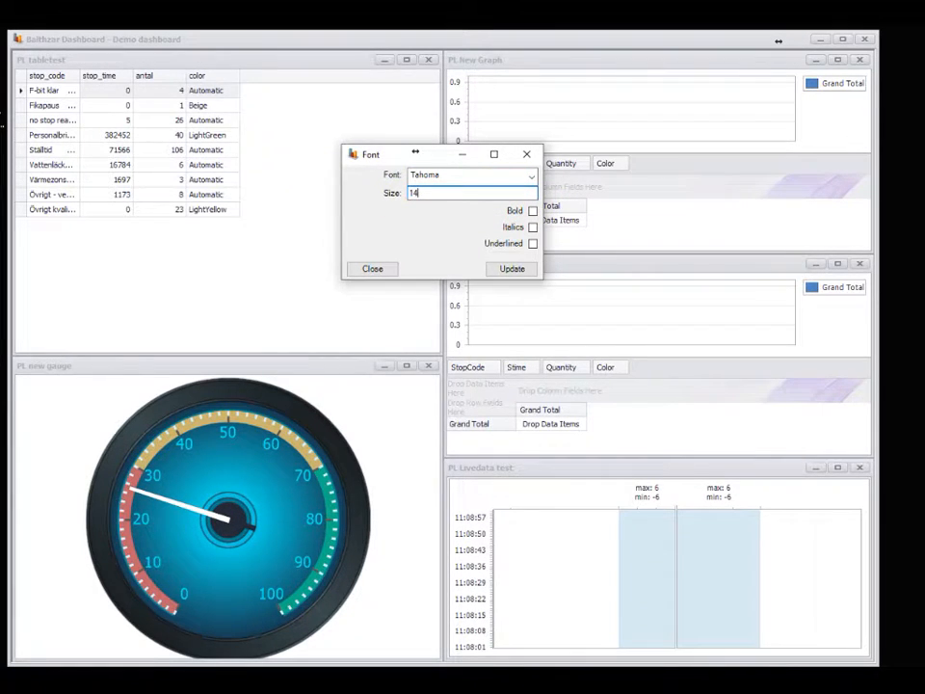
left_click(531, 177)
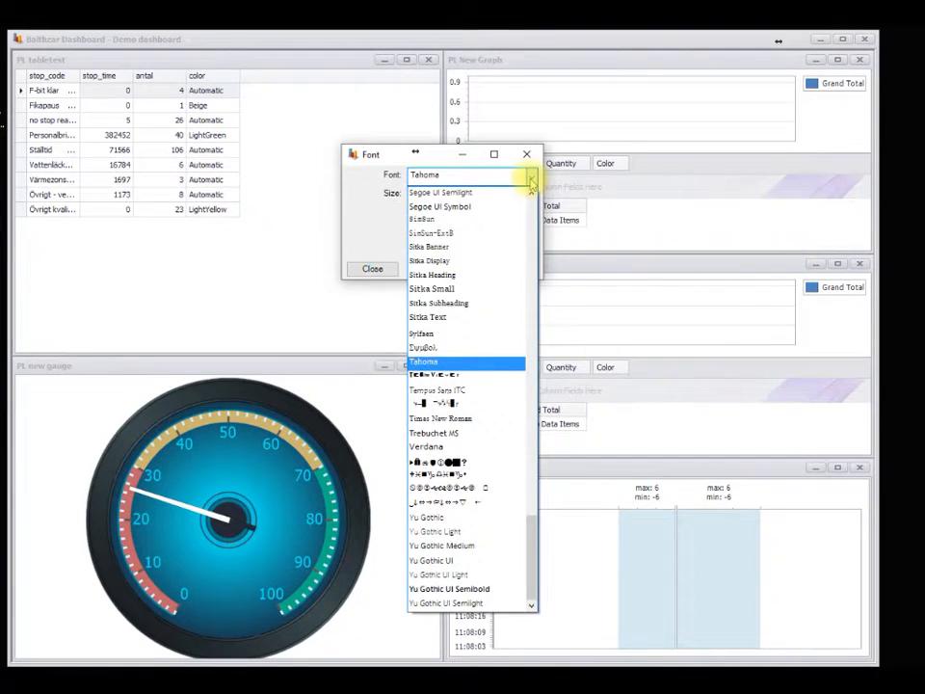
scroll(532, 233, "up", 20)
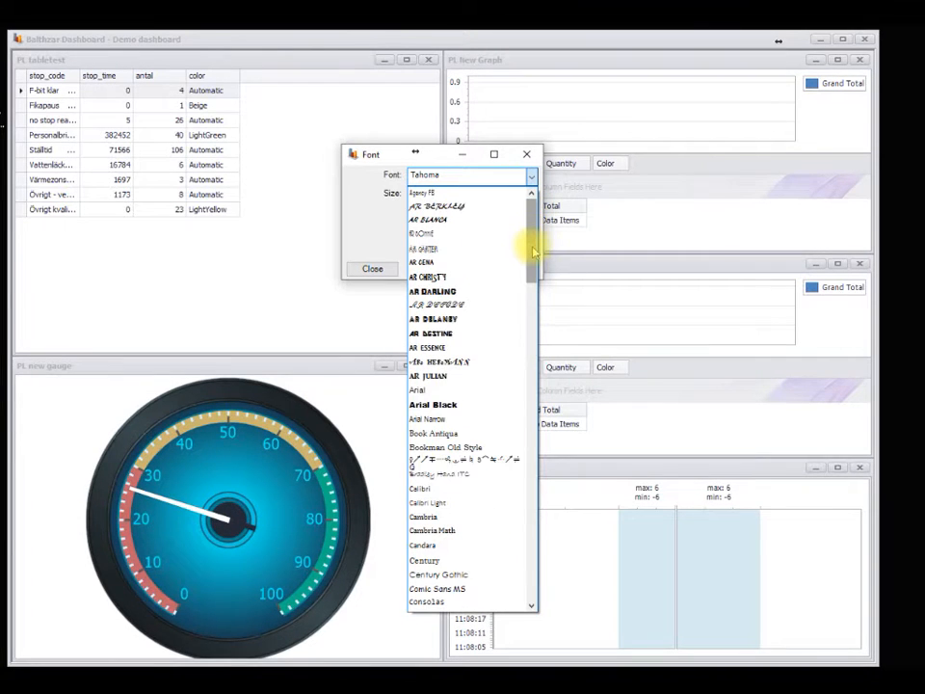
scroll(531, 249, "down", 3)
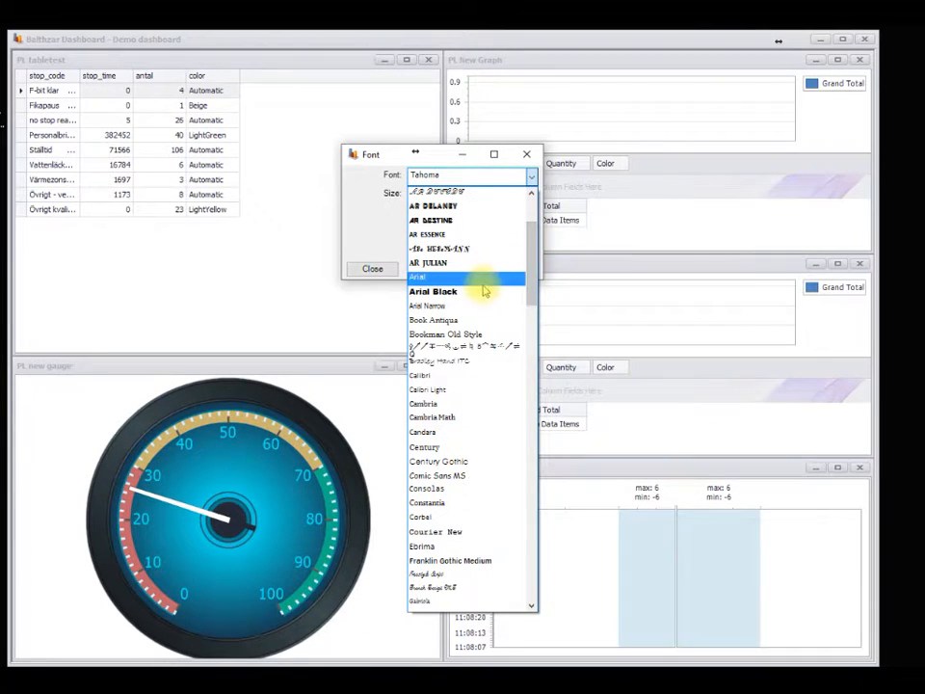
left_click(488, 277)
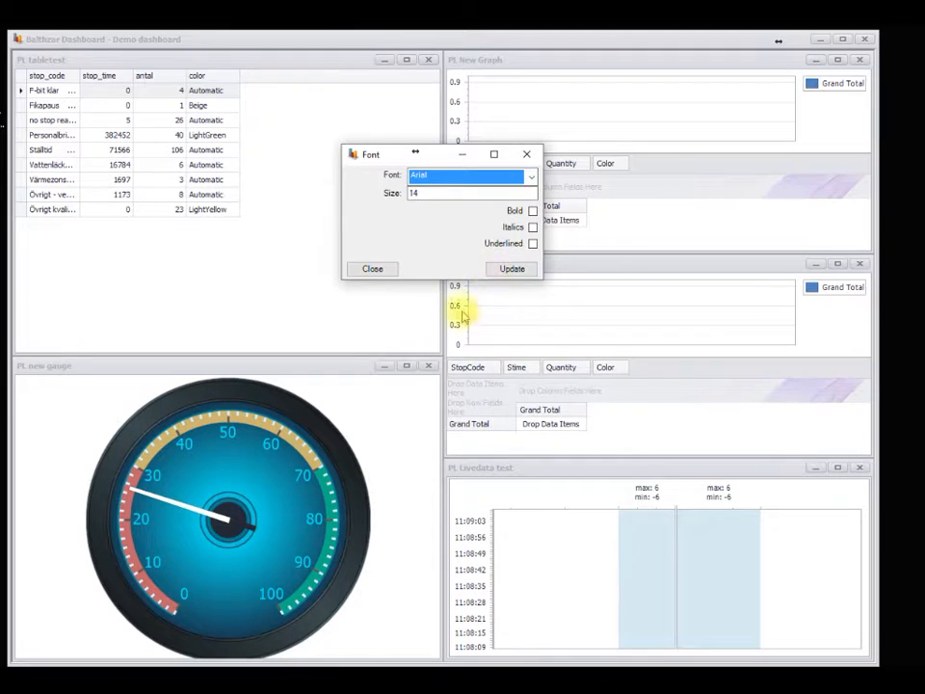
left_click(510, 269)
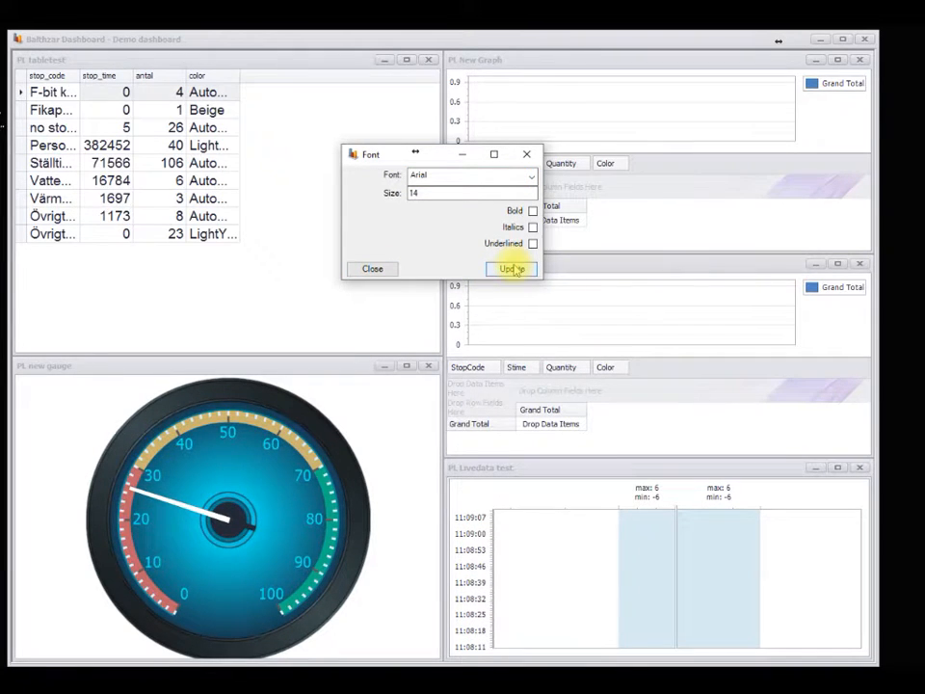
Increase the table's font size to 16, apply it, and leave the font settings
left_click(414, 193)
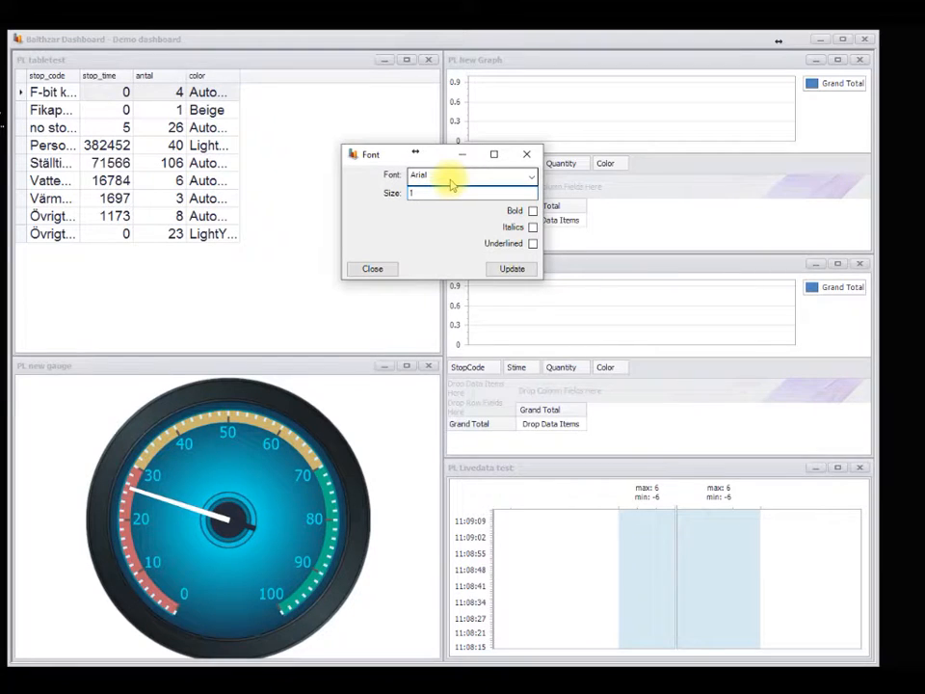
type("6")
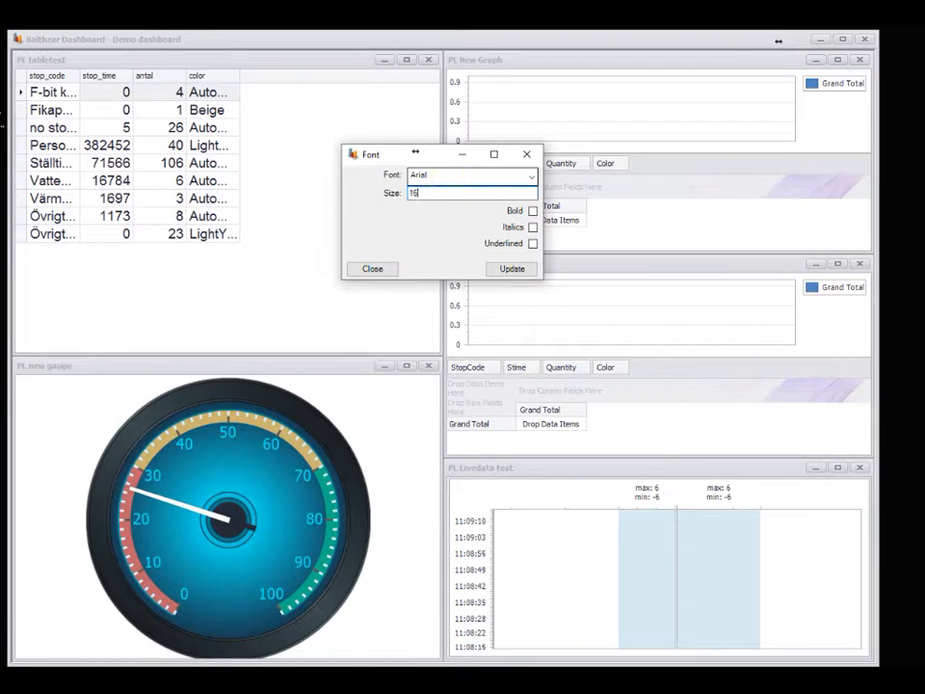
left_click(502, 272)
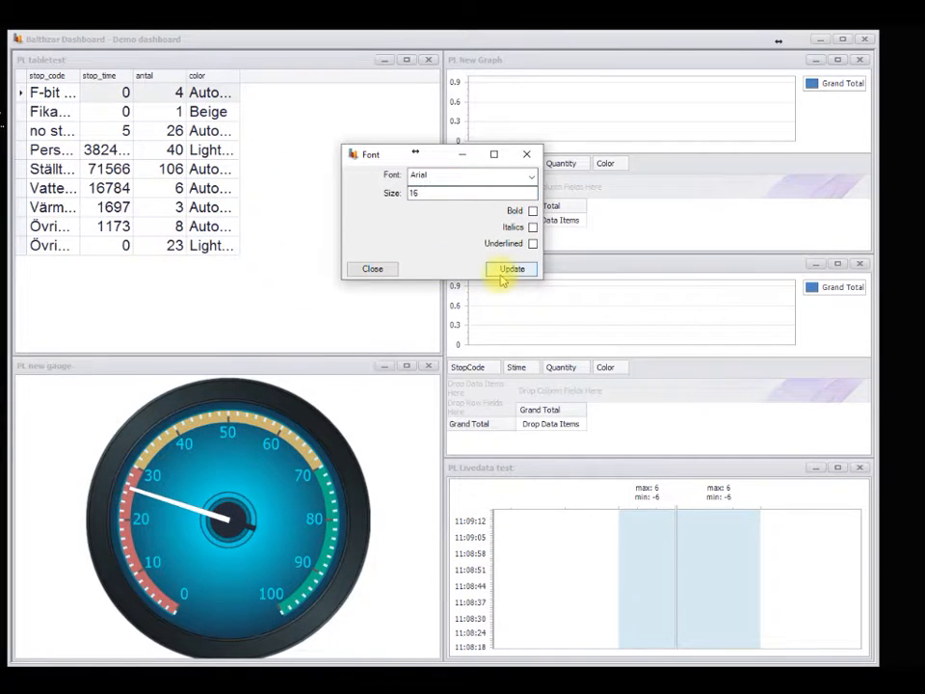
left_click(528, 155)
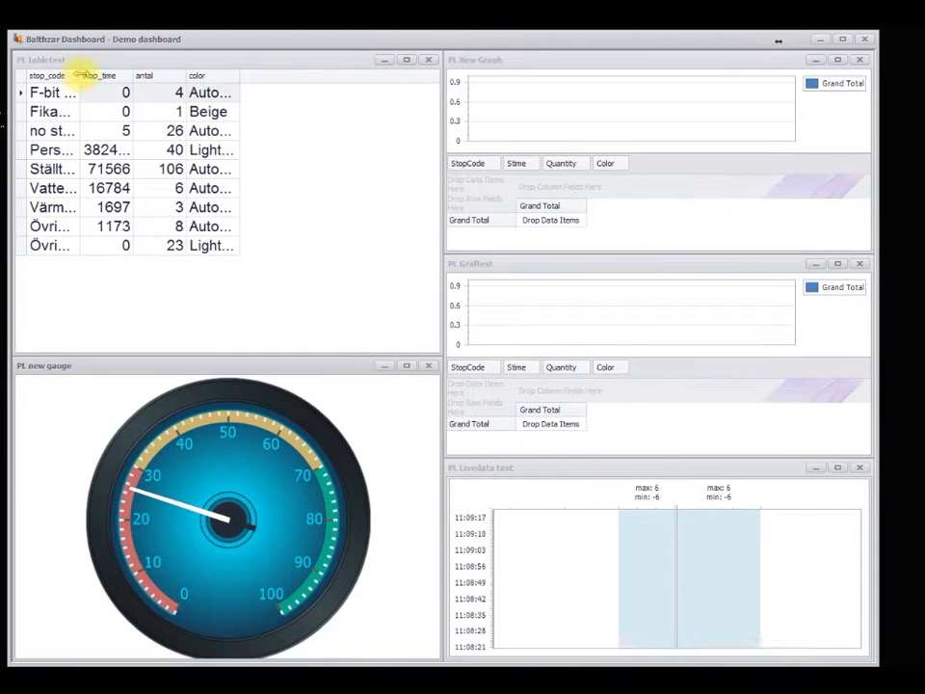
Widen the stop_code, stop_time, antal and color columns to fit the larger text across the PL tabletest pane
left_click_drag(79, 77, 97, 77)
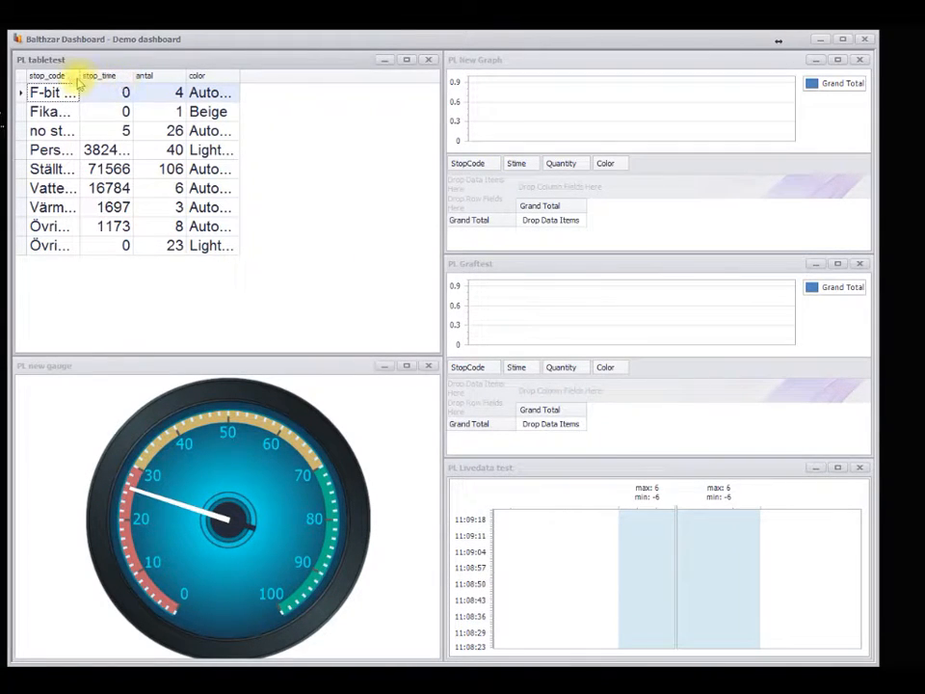
left_click_drag(75, 77, 228, 75)
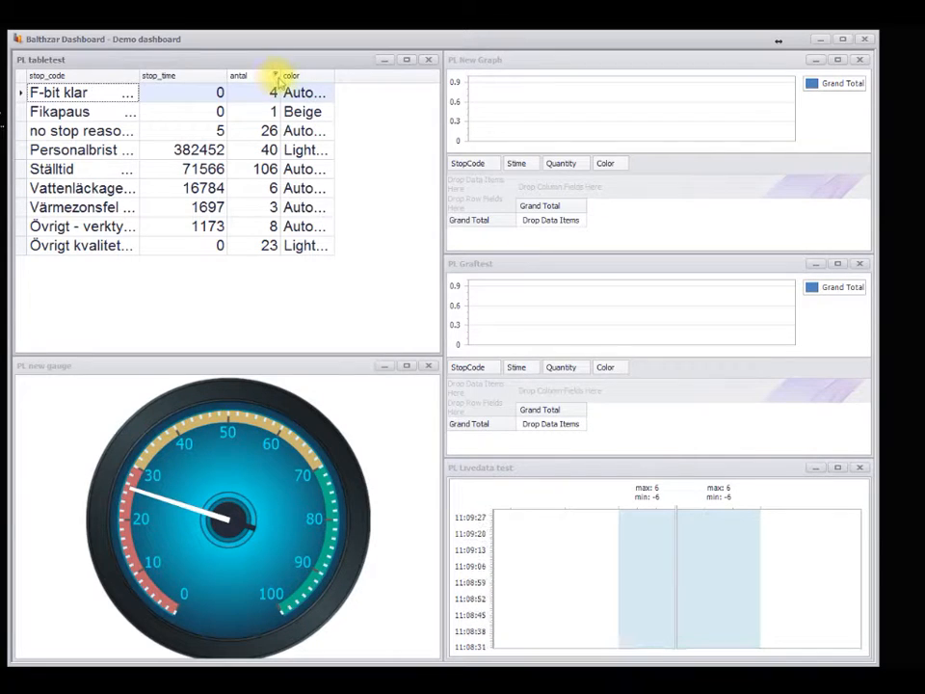
left_click_drag(275, 77, 319, 76)
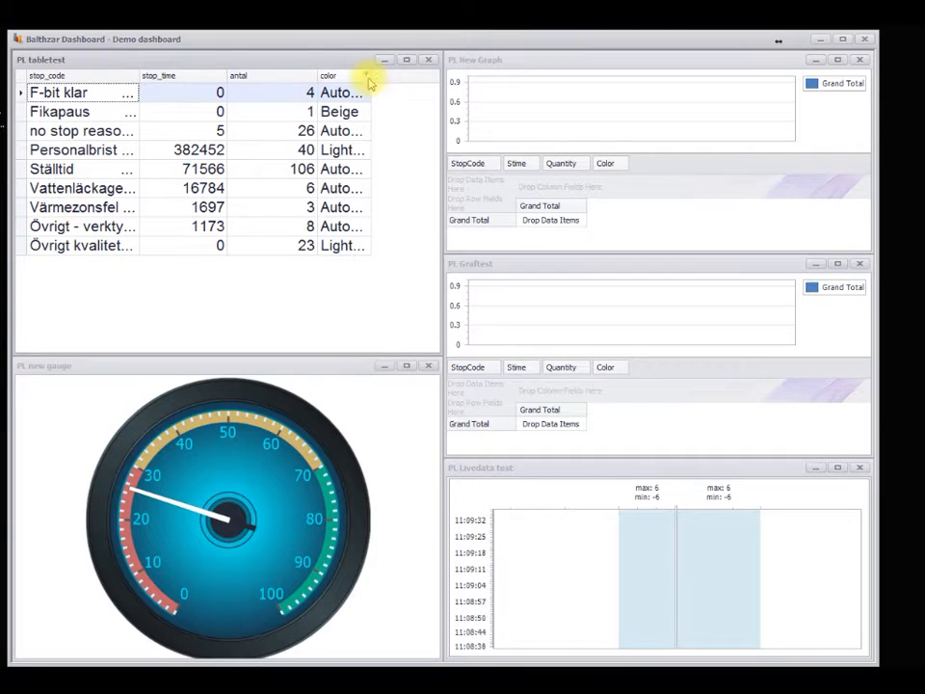
left_click_drag(371, 76, 426, 77)
left_click_drag(143, 76, 141, 78)
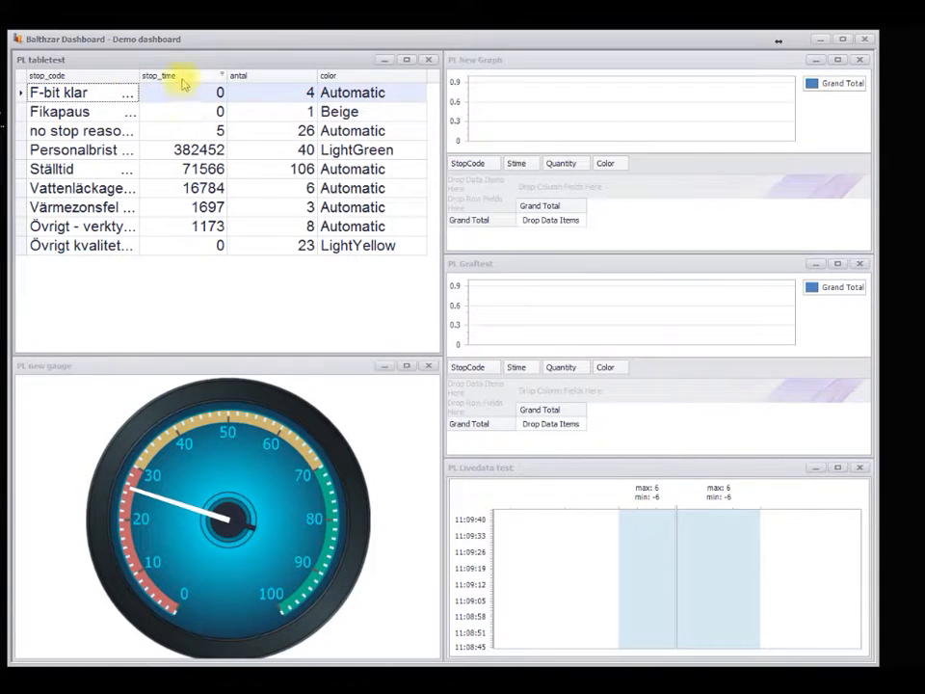
Save the layout of the PL tabletest table
right_click(186, 82)
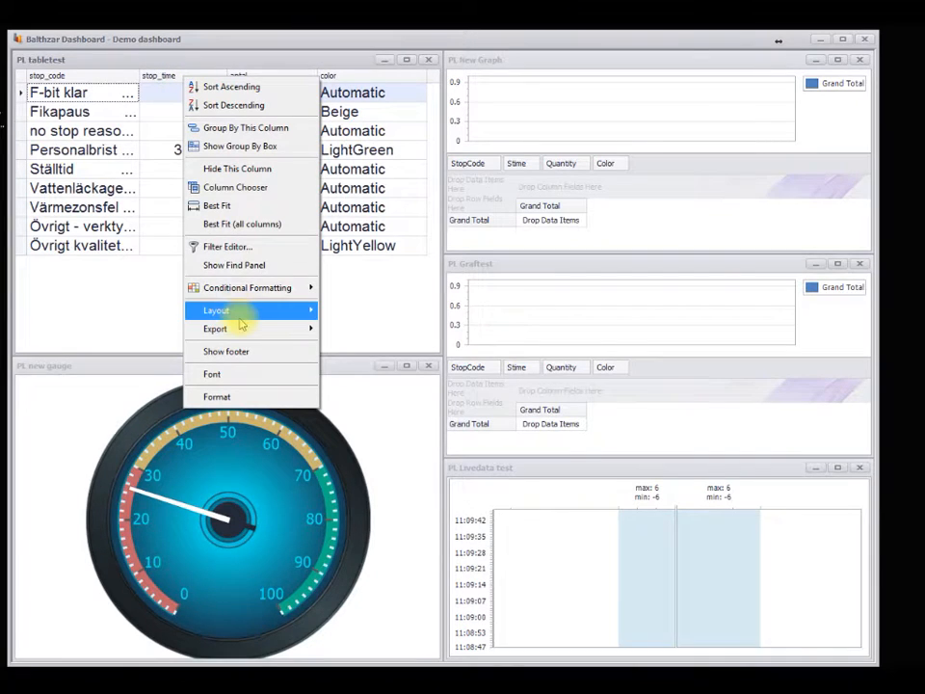
mouse_move(241, 320)
left_click(155, 310)
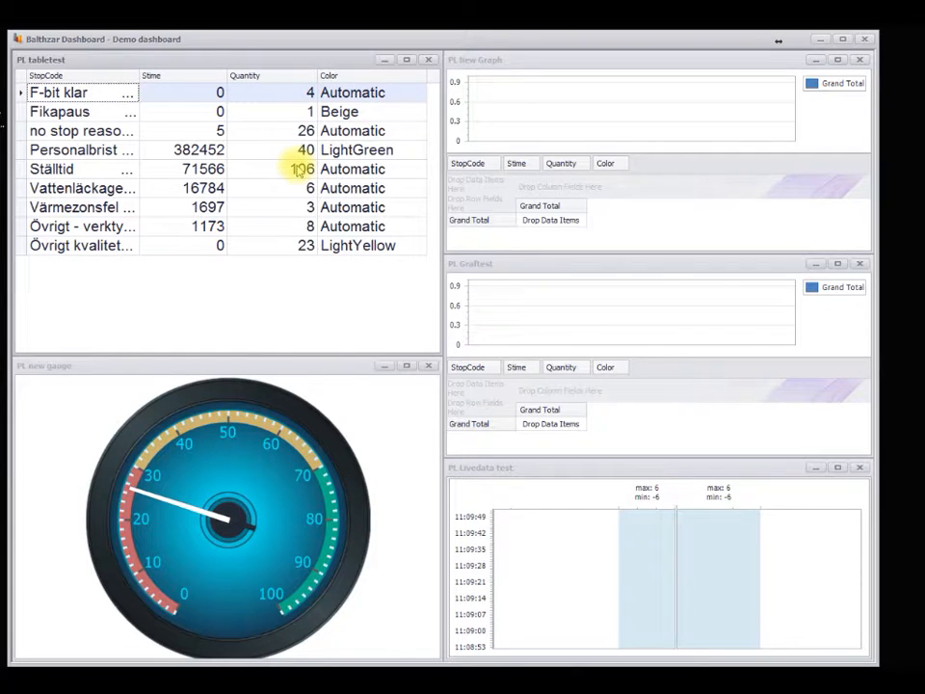
right_click(109, 75)
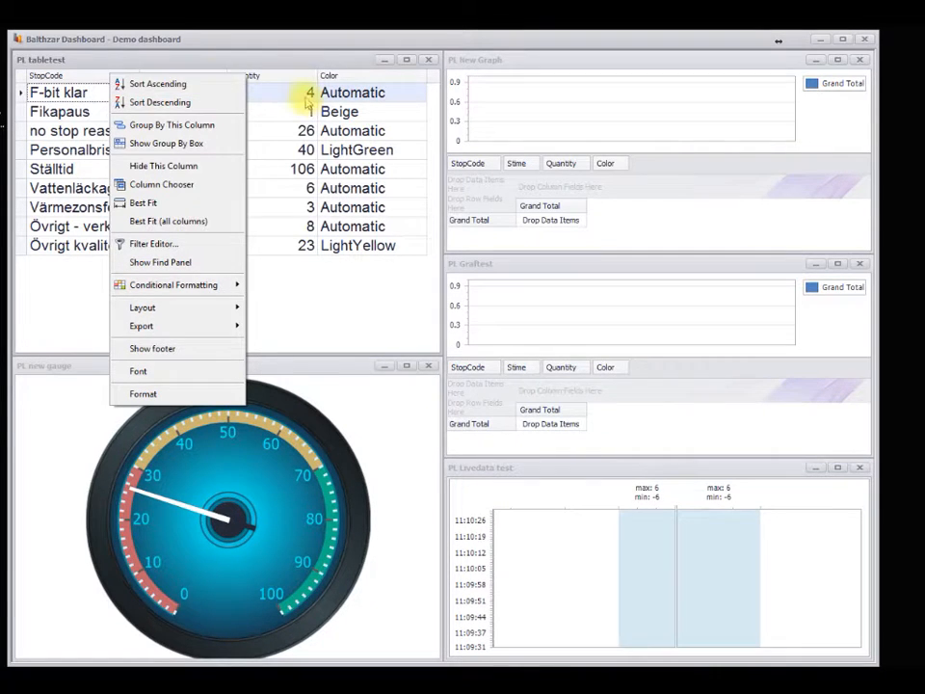
mouse_move(234, 309)
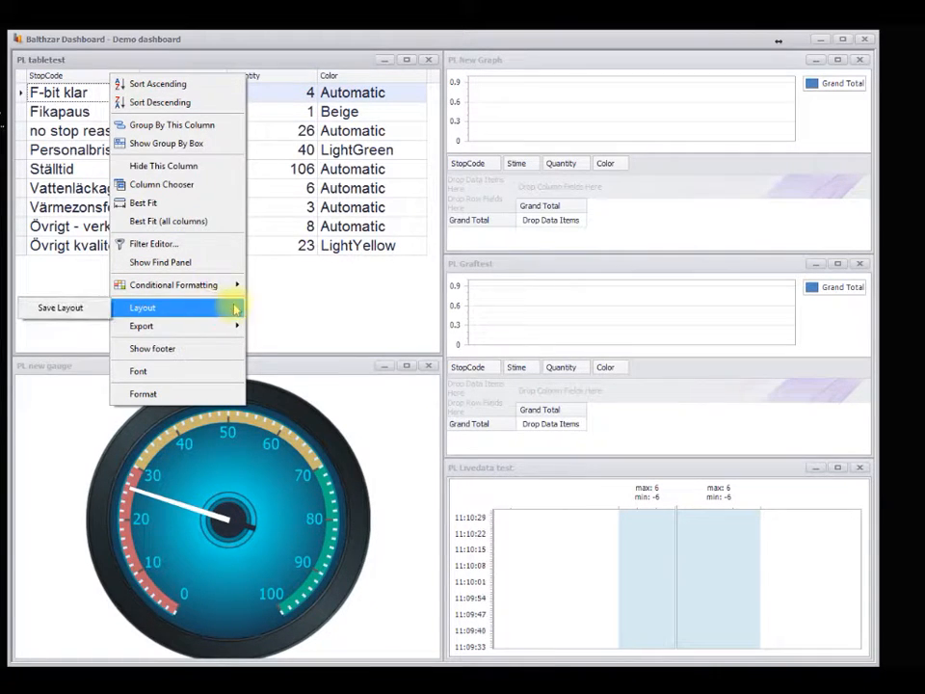
left_click(72, 306)
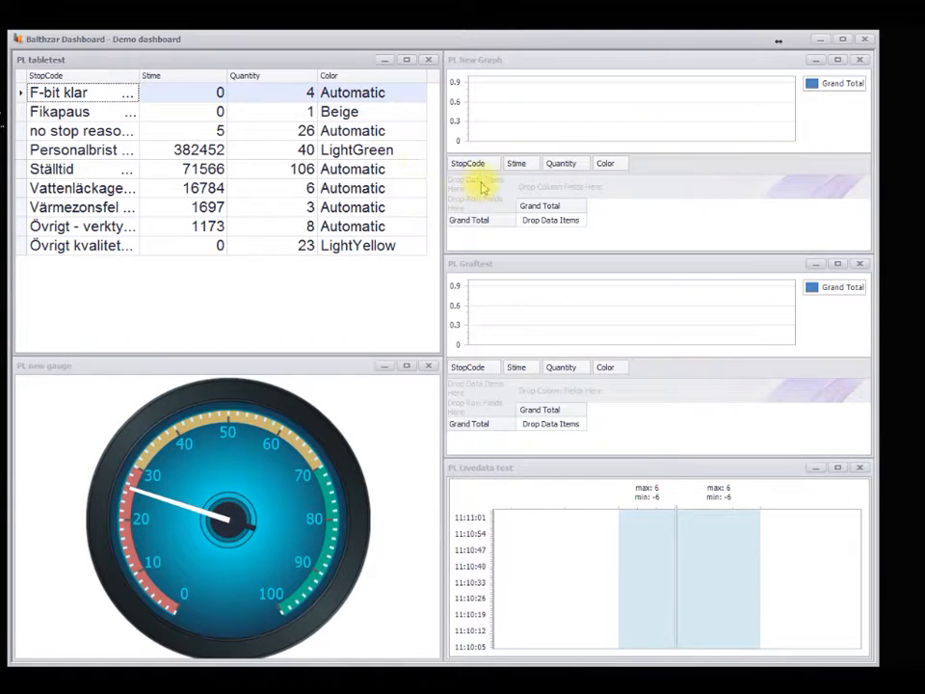
Give PL New Graph StopCode as its row field and Stime as its data item, sorted by Stime total in descending order
left_click_drag(465, 166, 477, 205)
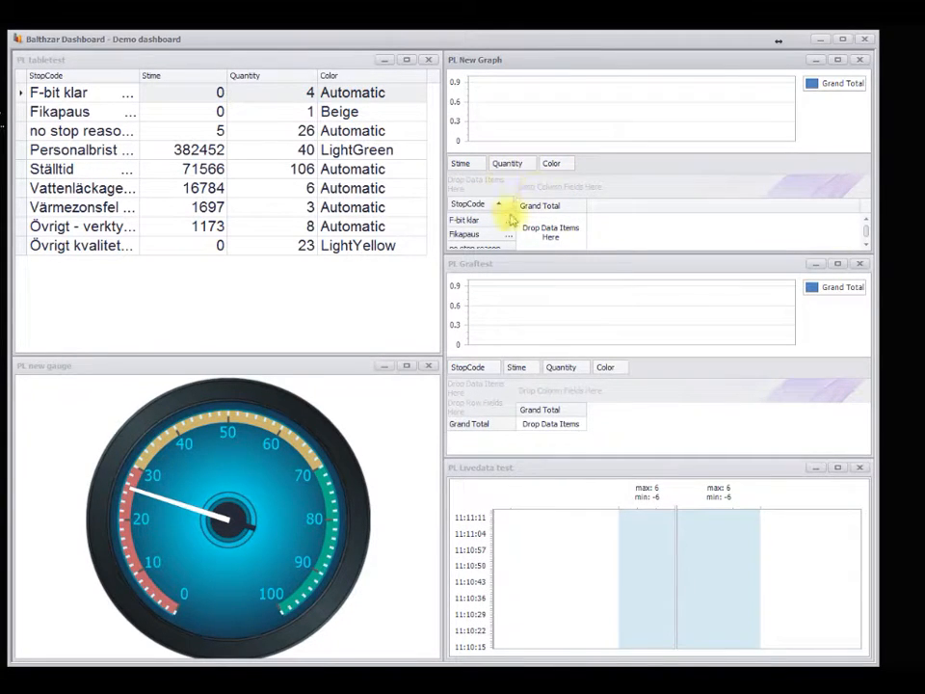
left_click_drag(462, 165, 553, 220)
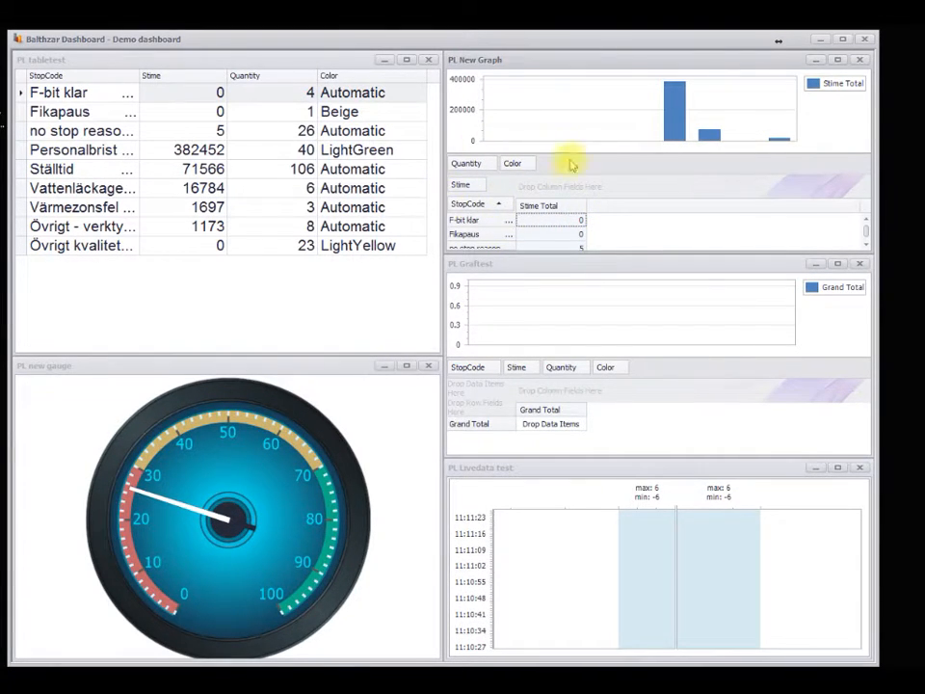
left_click(561, 208)
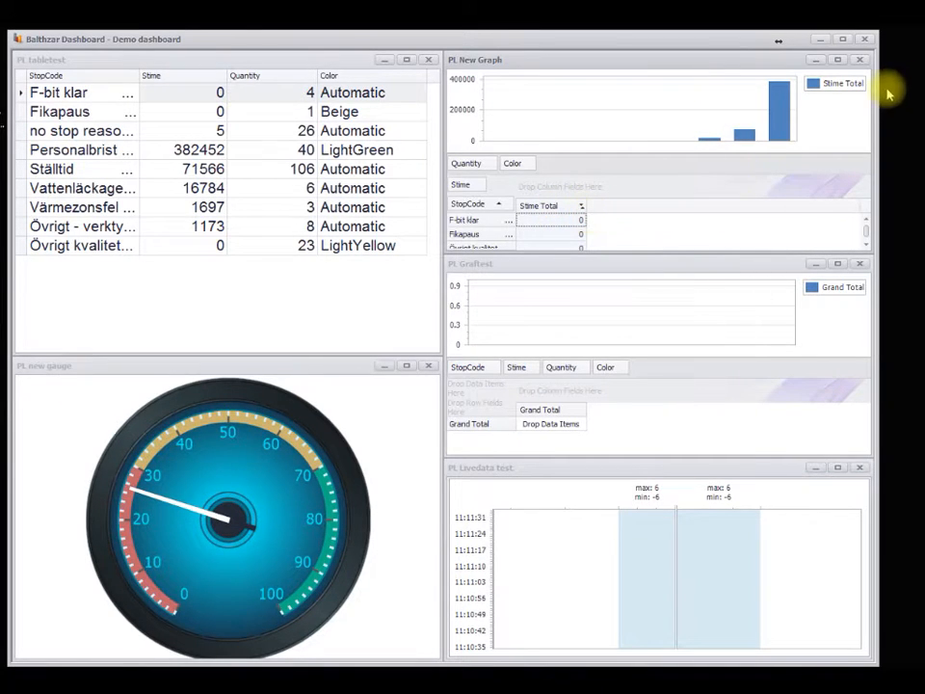
left_click(494, 205)
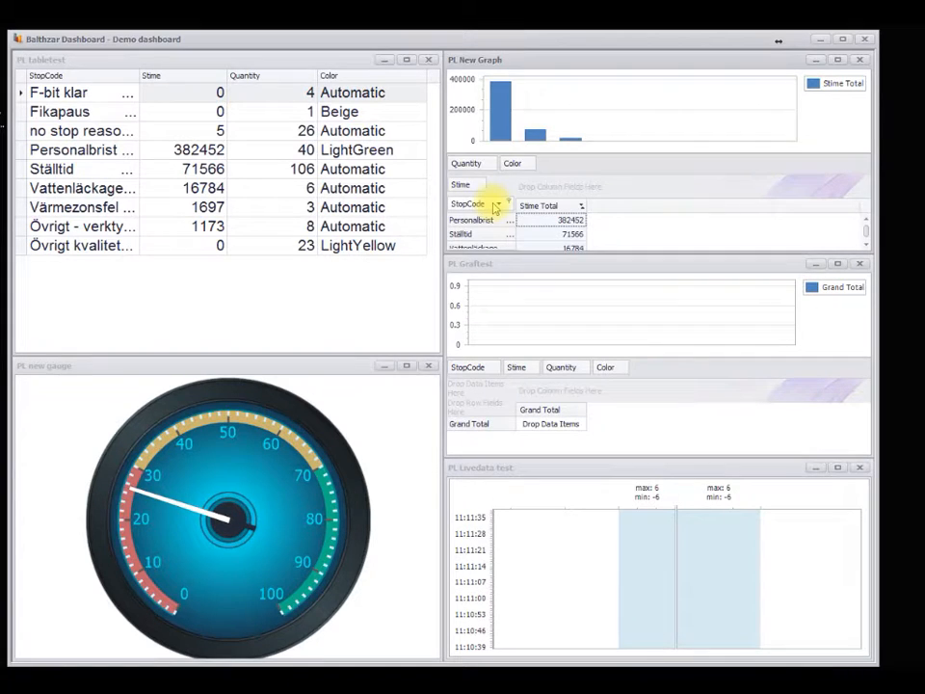
Open the settings of PL New Graph and collapse the pivot grid so the chart fills the pane
right_click(655, 173)
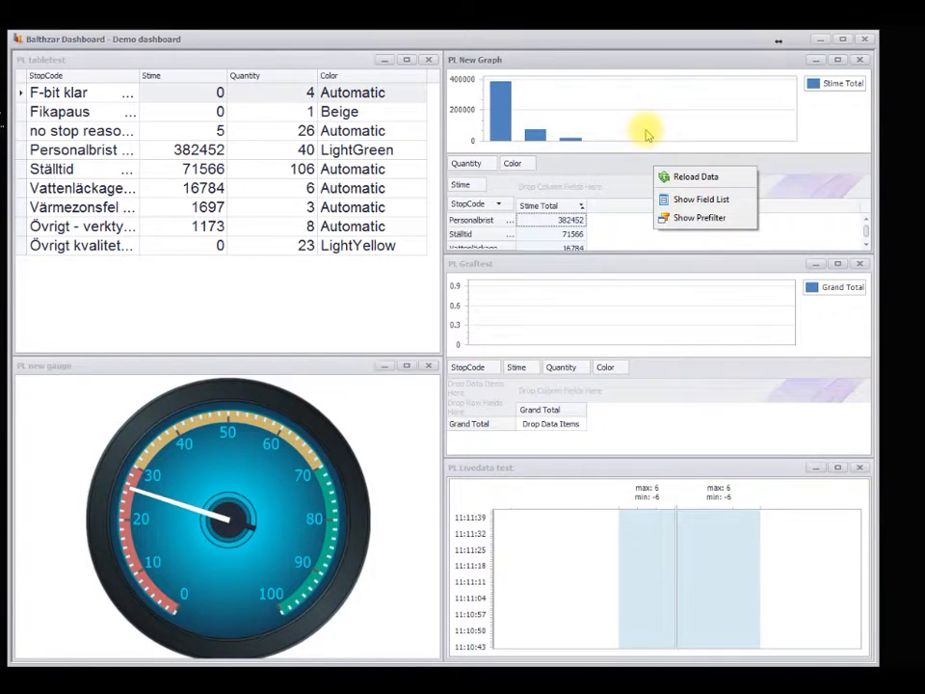
left_click(647, 135)
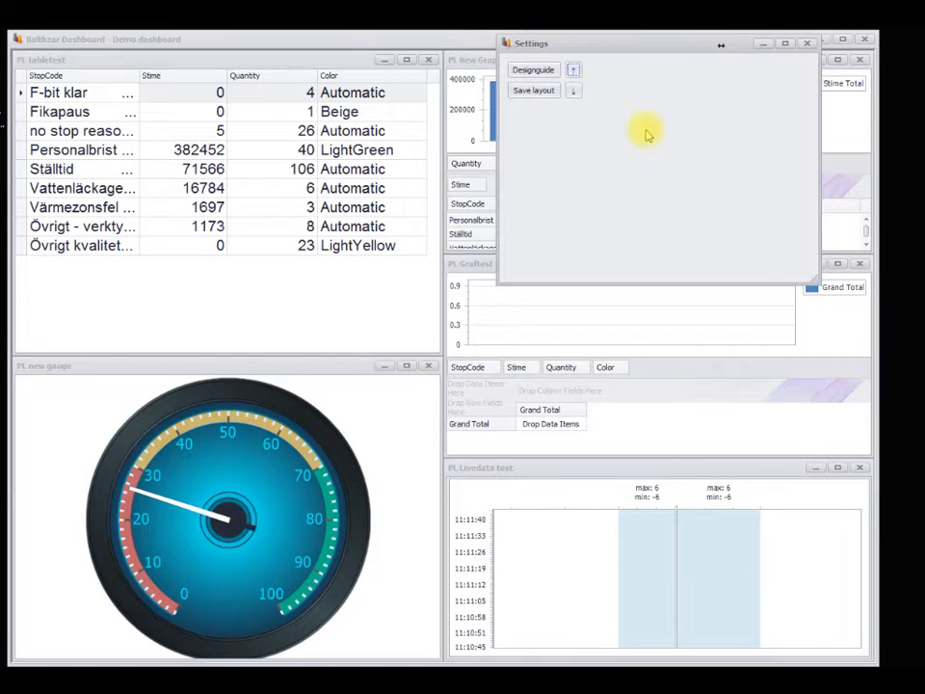
left_click_drag(634, 54, 570, 279)
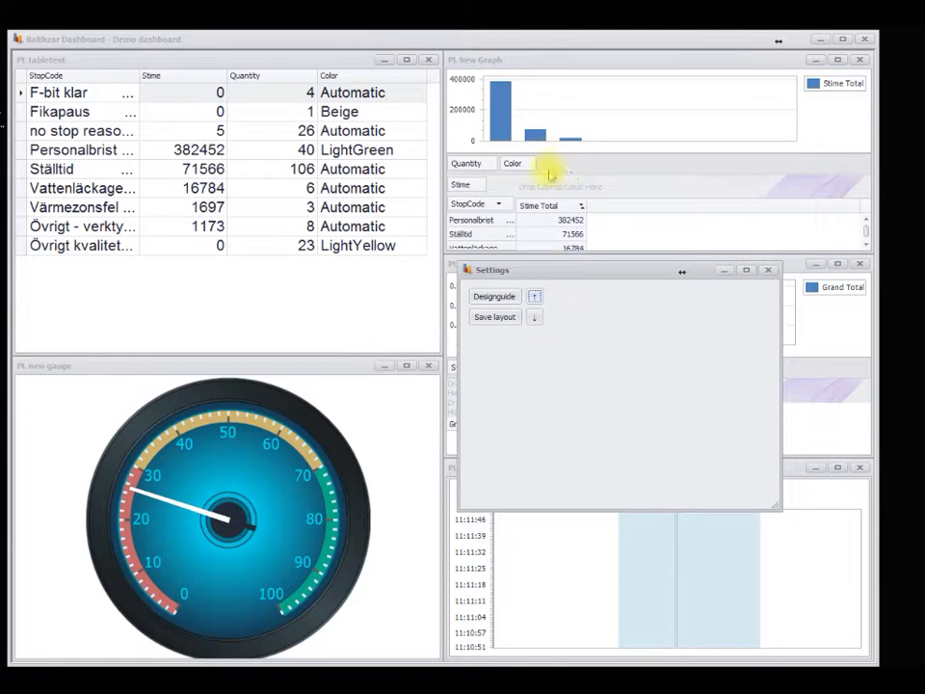
left_click(535, 319)
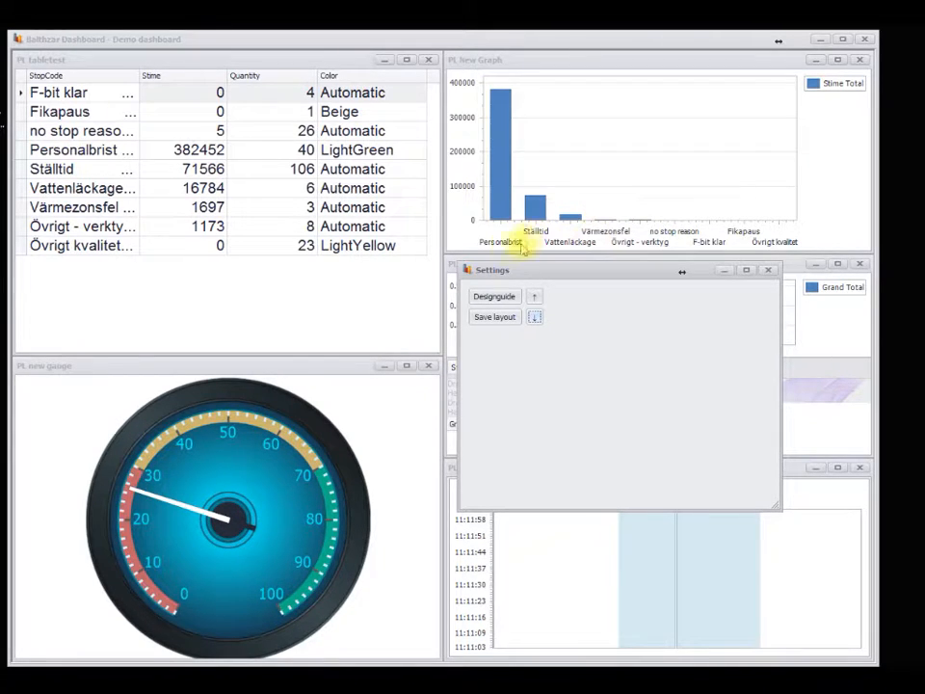
Open the design guide for PL New Graph and look through the available chart types
left_click_drag(568, 271, 578, 320)
left_click(502, 345)
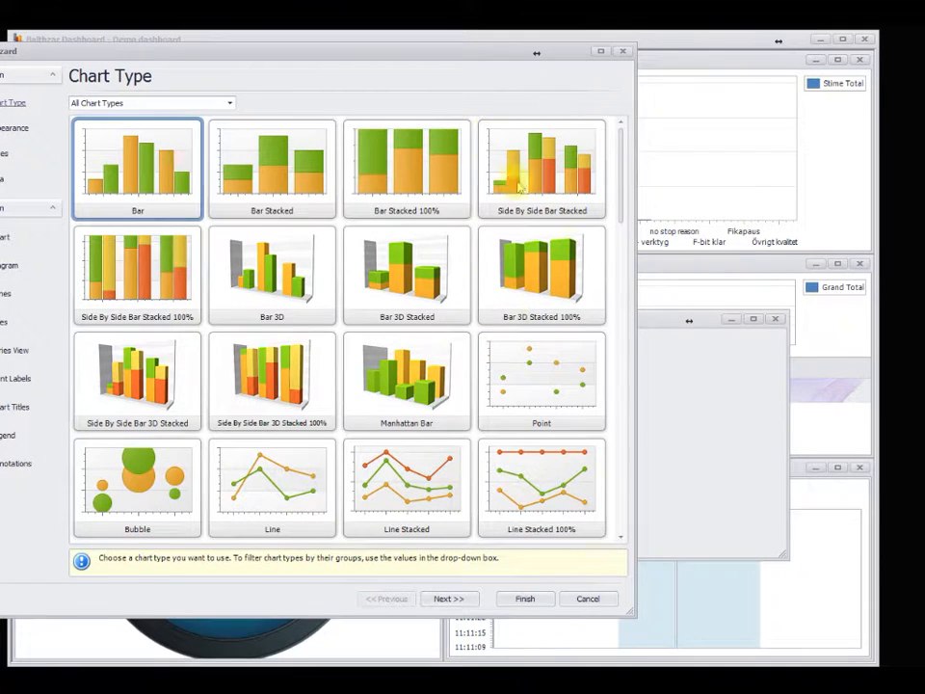
left_click_drag(422, 52, 563, 77)
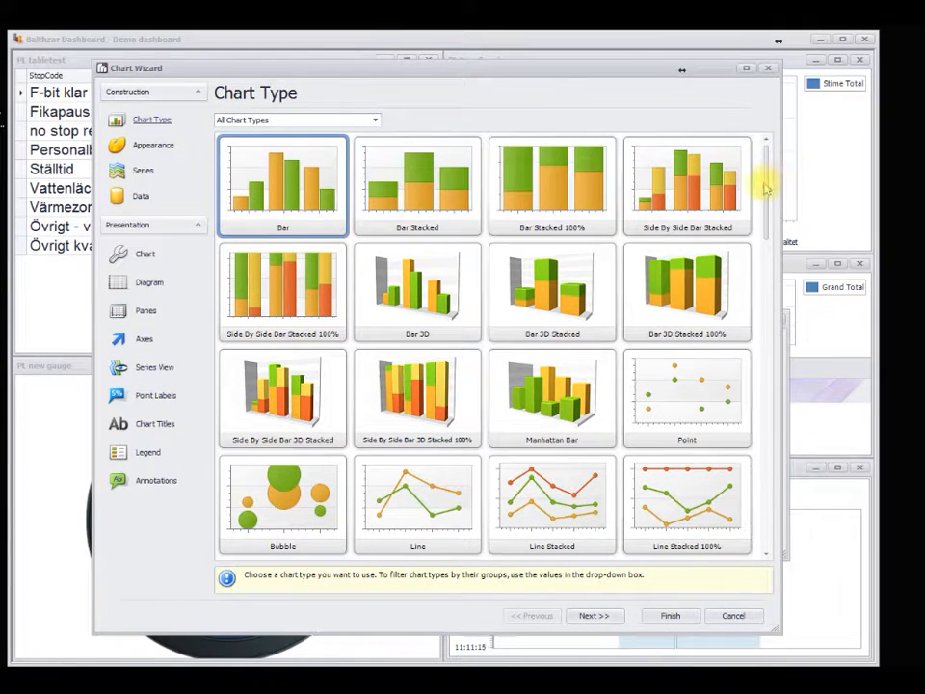
mouse_move(768, 188)
left_mouse_down()
mouse_move(760, 547)
mouse_move(781, 403)
mouse_move(780, 181)
left_mouse_up()
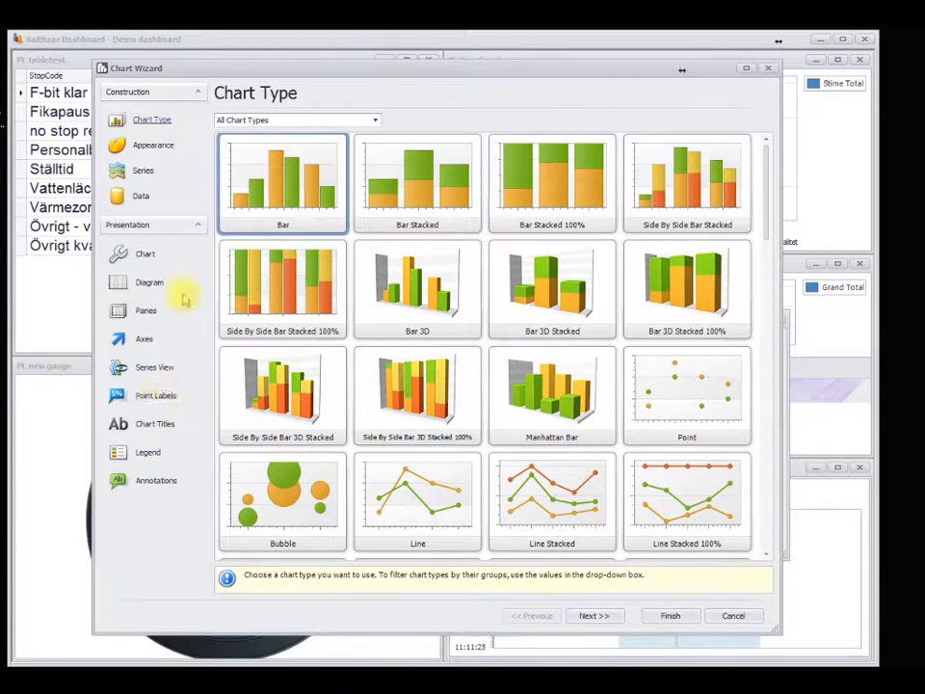
left_click_drag(320, 72, 334, 122)
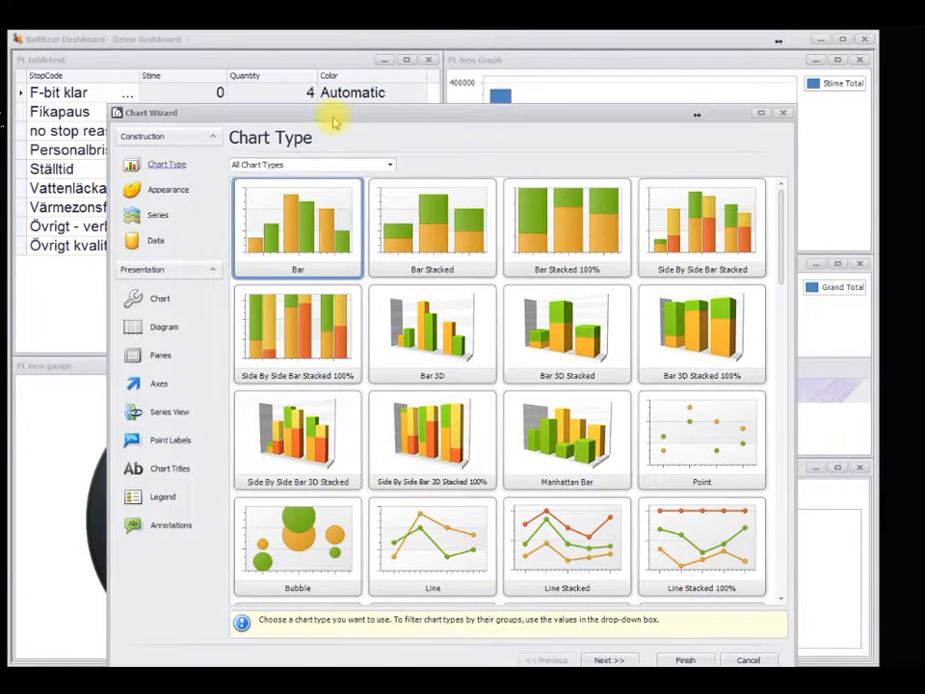
Add a chart title to PL New Graph reading "My own title"
left_click(174, 468)
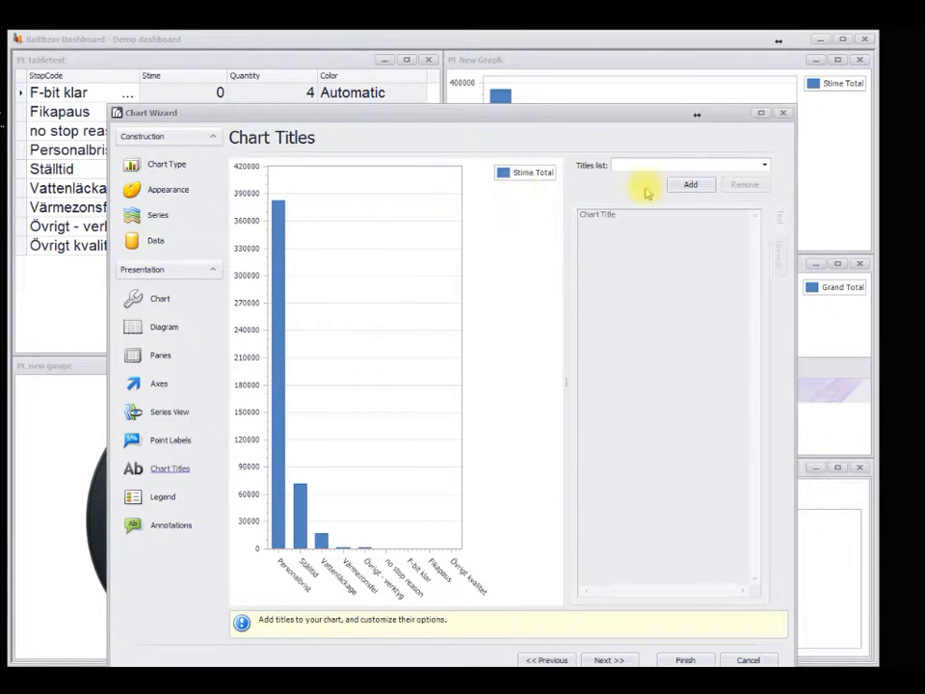
left_click(701, 191)
left_click(651, 221)
key("BackSpace")
key("BackSpace")
key("BackSpace")
key("BackSpace")
key("BackSpace")
key("BackSpace")
key("BackSpace")
key("BackSpace")
key("BackSpace")
key("BackSpace")
key("BackSpace")
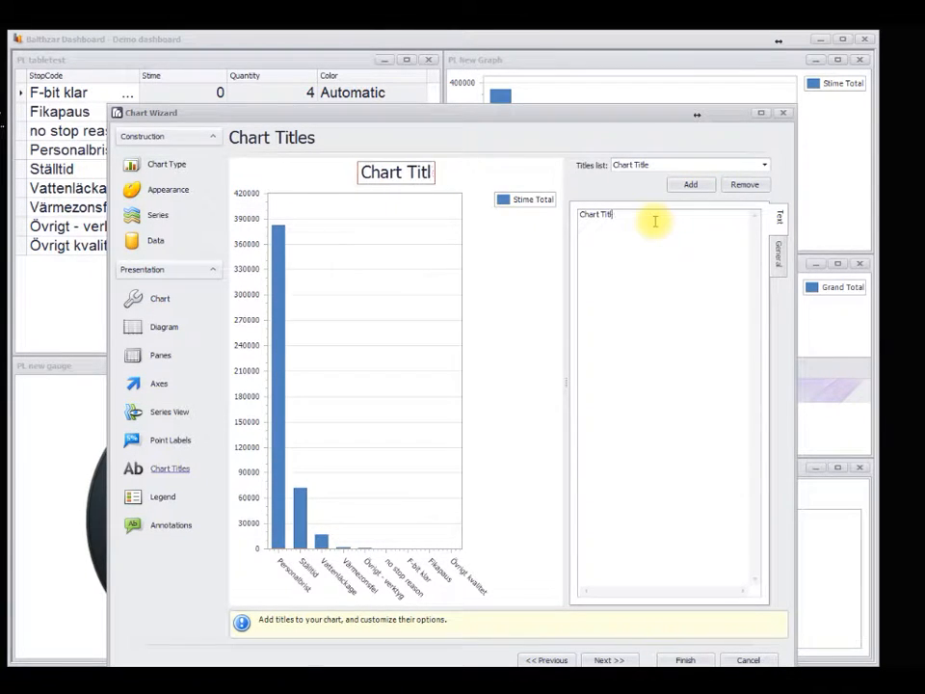
type("My own")
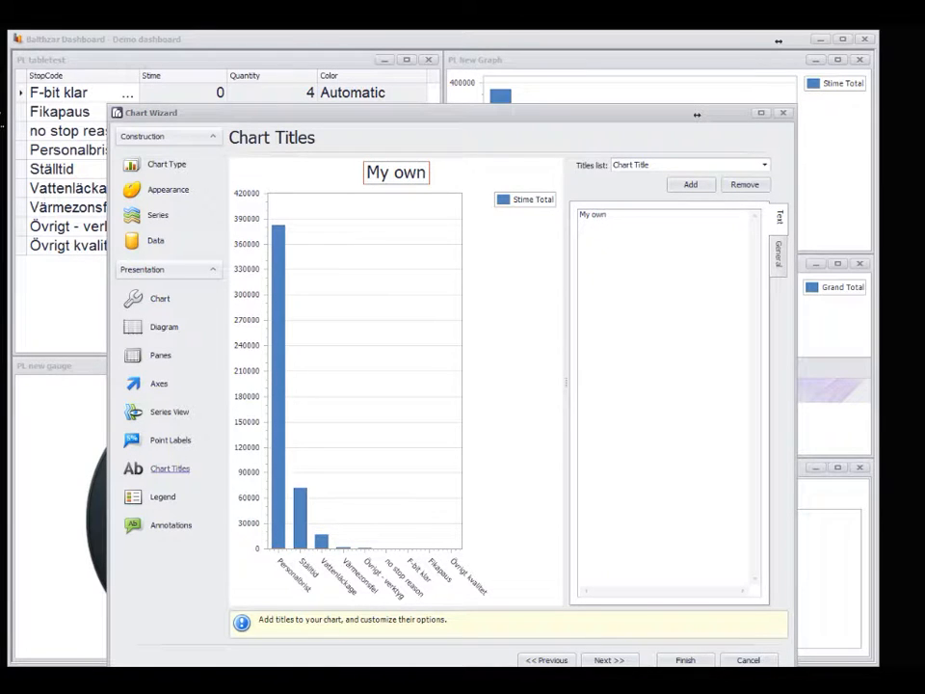
type(" title")
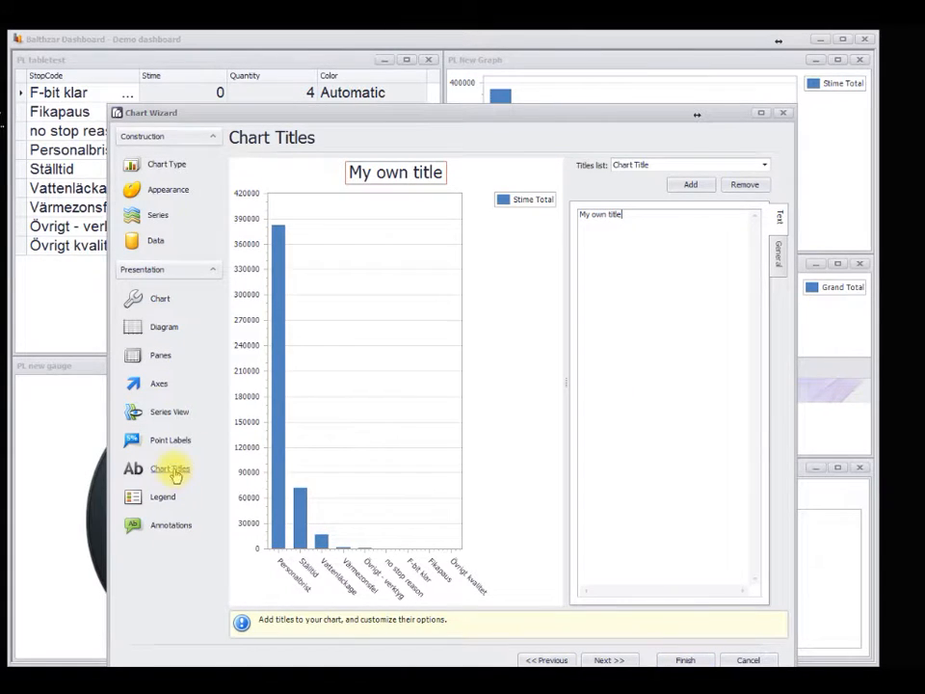
Hide the legend of PL New Graph, finish the chart design and save the graph's layout
left_click(166, 498)
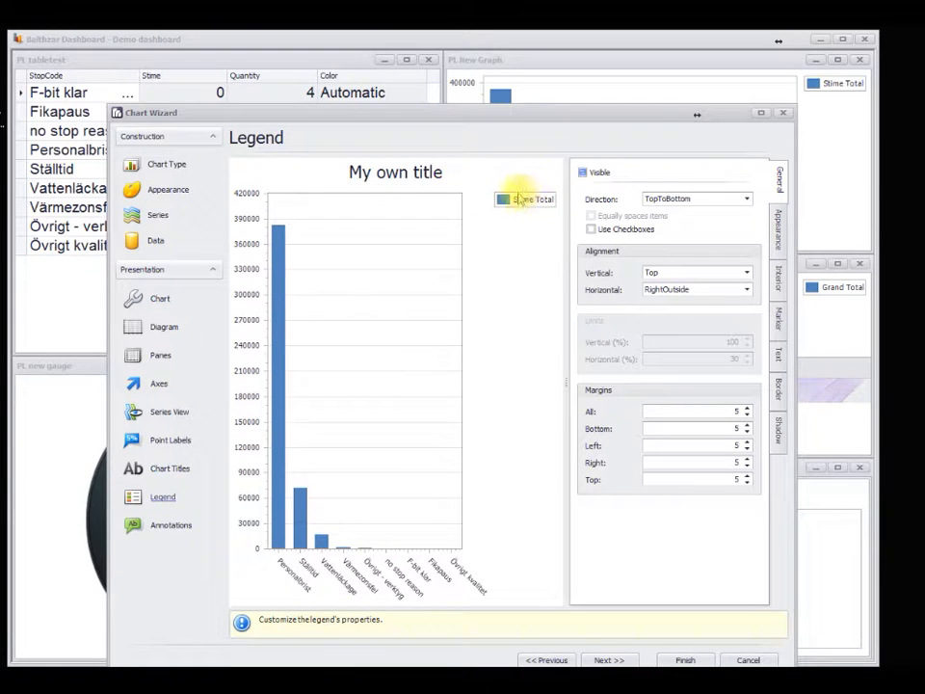
left_click(583, 173)
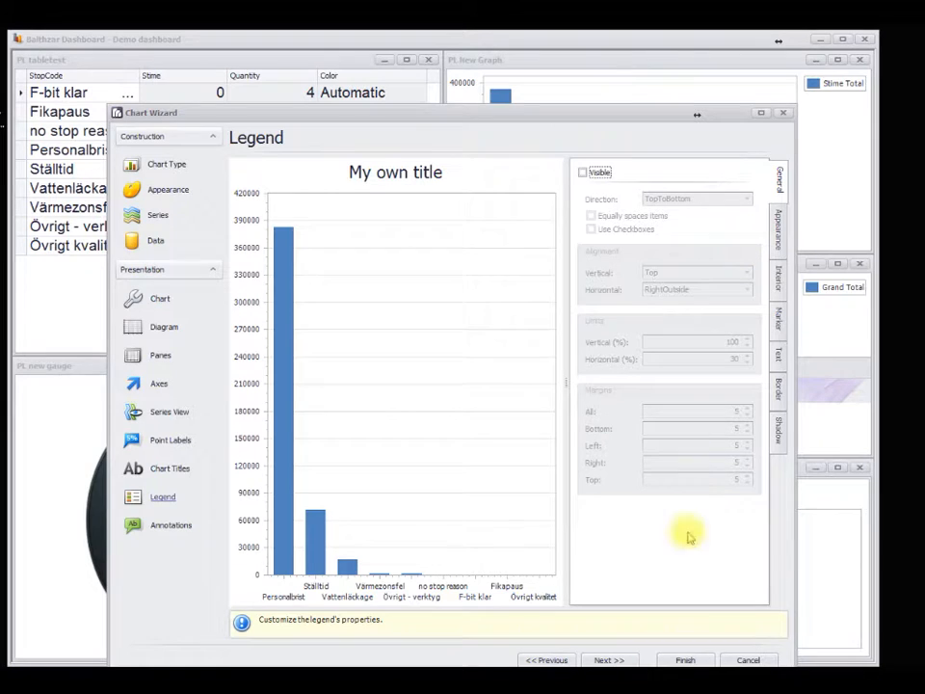
left_click(684, 660)
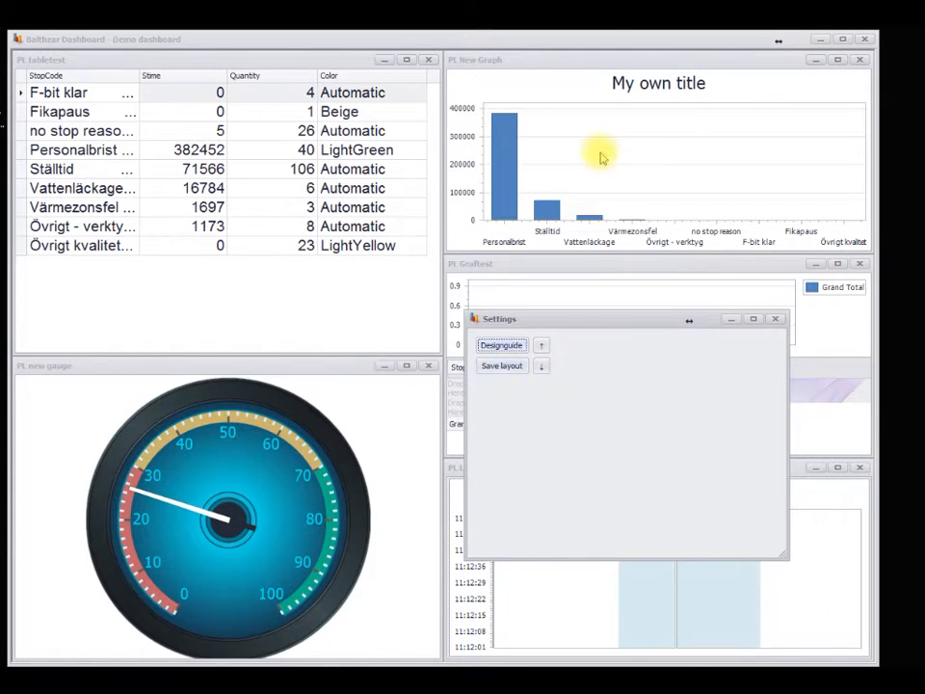
left_click(502, 366)
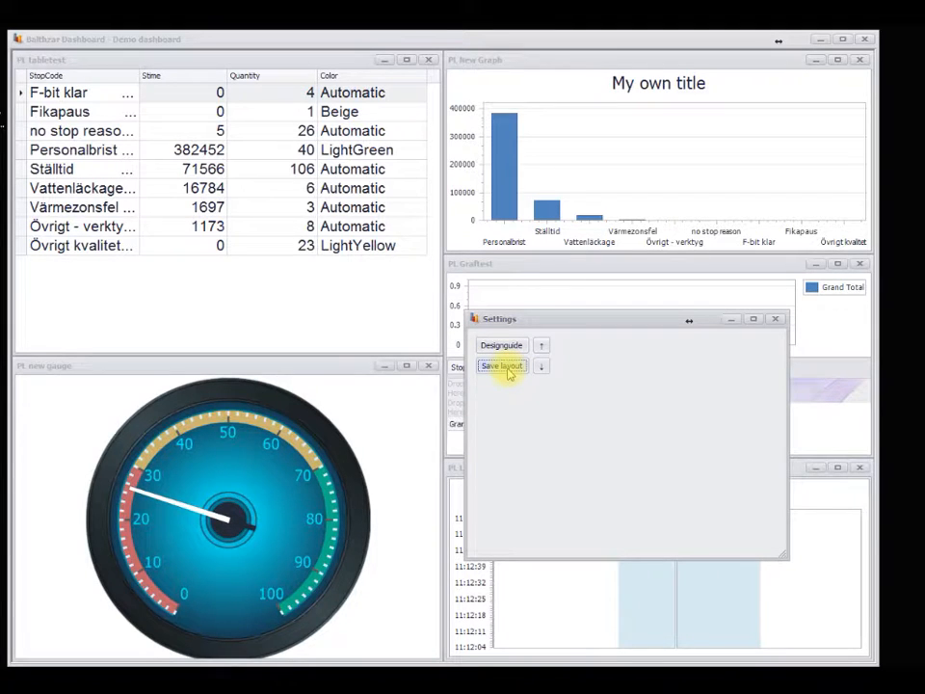
left_click(774, 322)
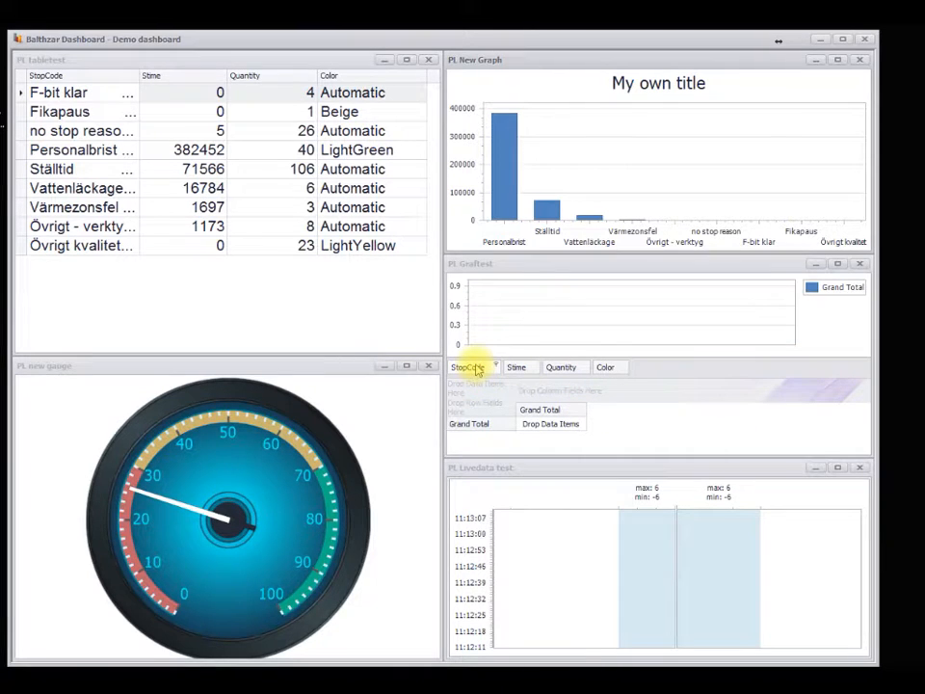
Give PL Graftest StopCode as row field and Stime as data item, and collapse its pivot grid so the chart fills the pane
left_click_drag(472, 369, 474, 408)
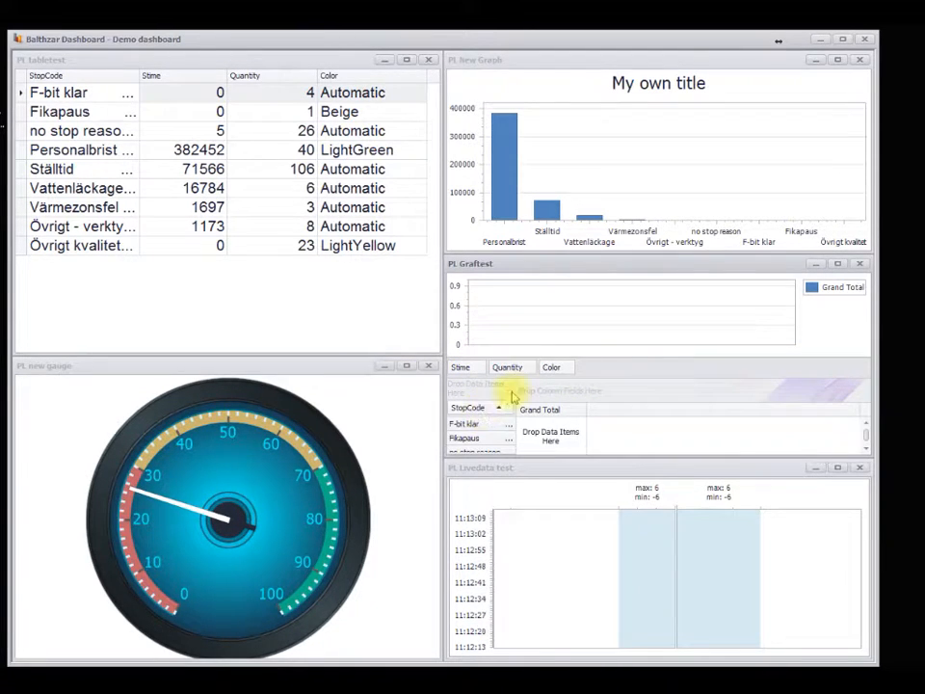
mouse_move(466, 367)
left_mouse_down()
mouse_move(547, 406)
mouse_move(556, 439)
left_mouse_up()
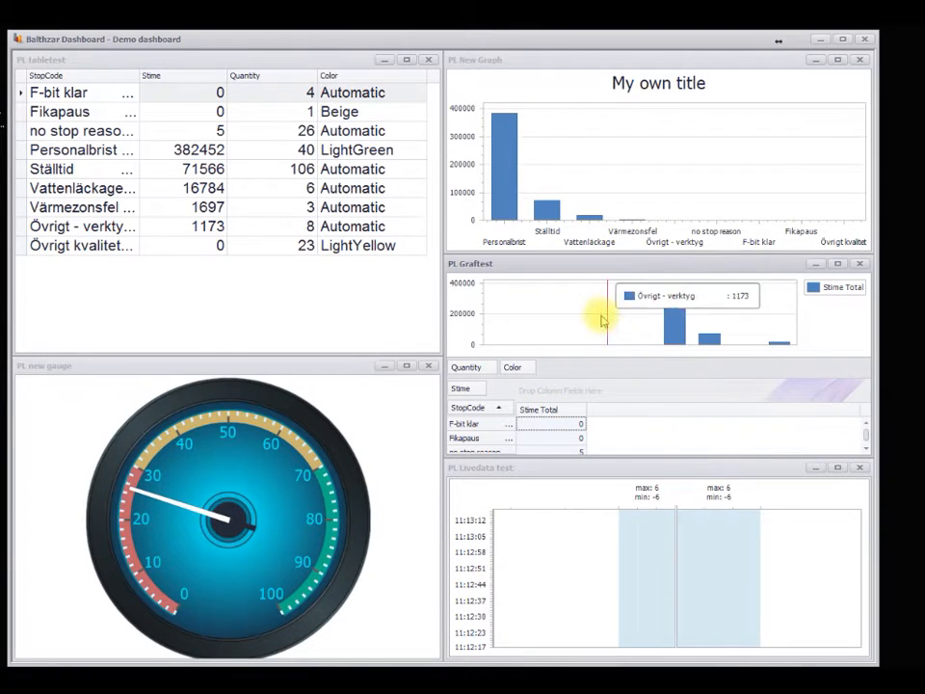
key("F12")
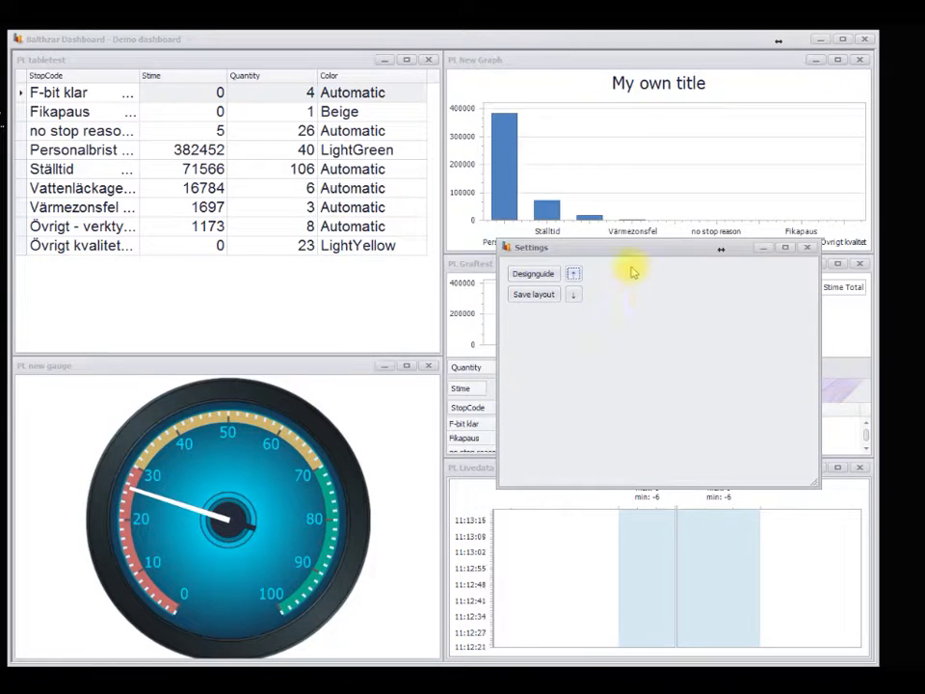
left_click(575, 295)
left_click_drag(637, 250, 266, 317)
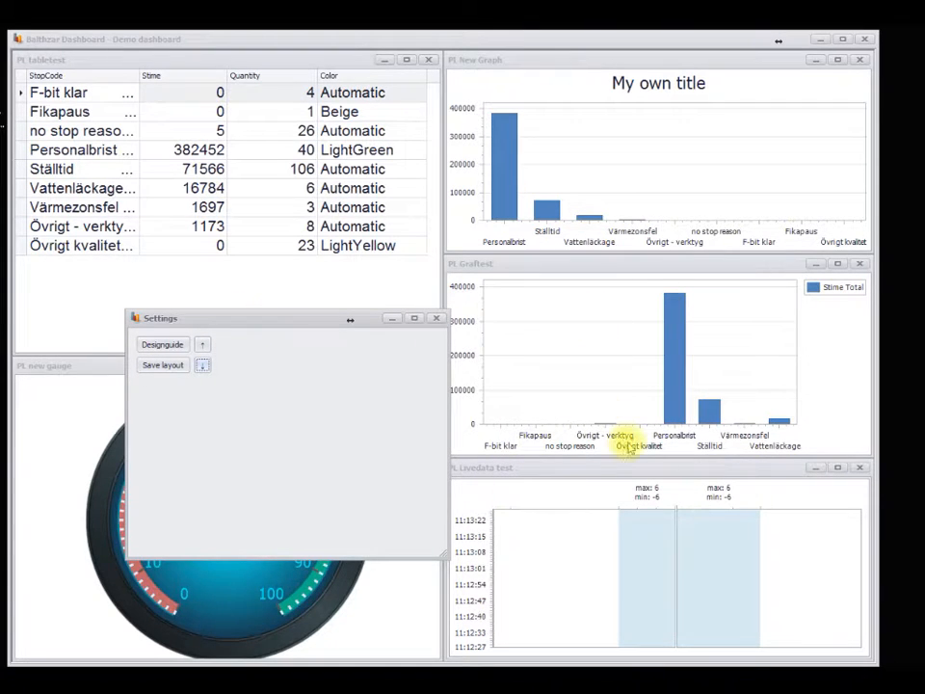
Change the chart type of PL Graftest to Pie through its design guide
left_click(164, 344)
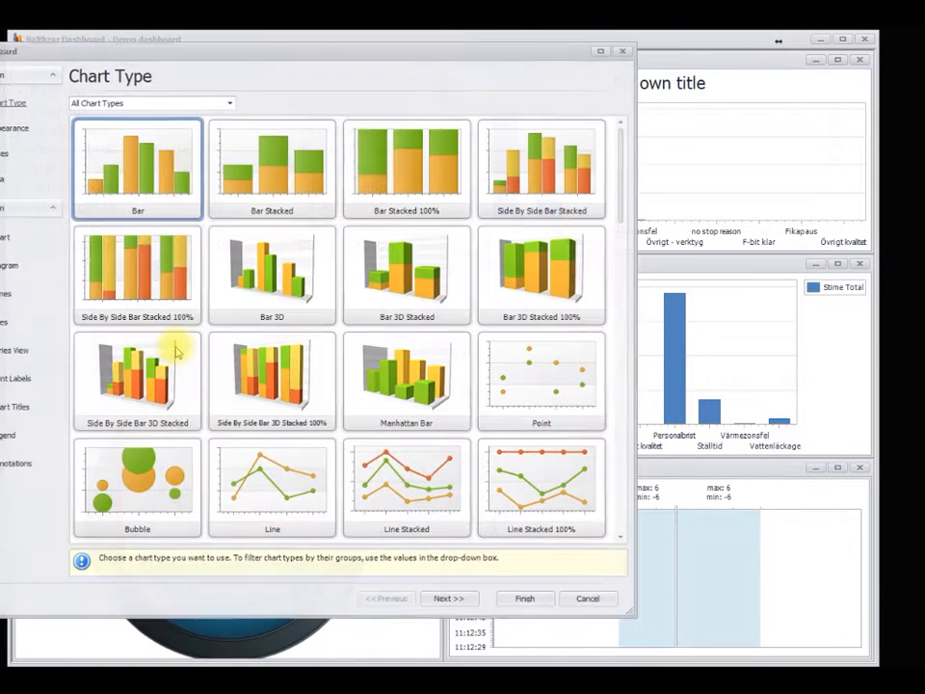
left_click(622, 528)
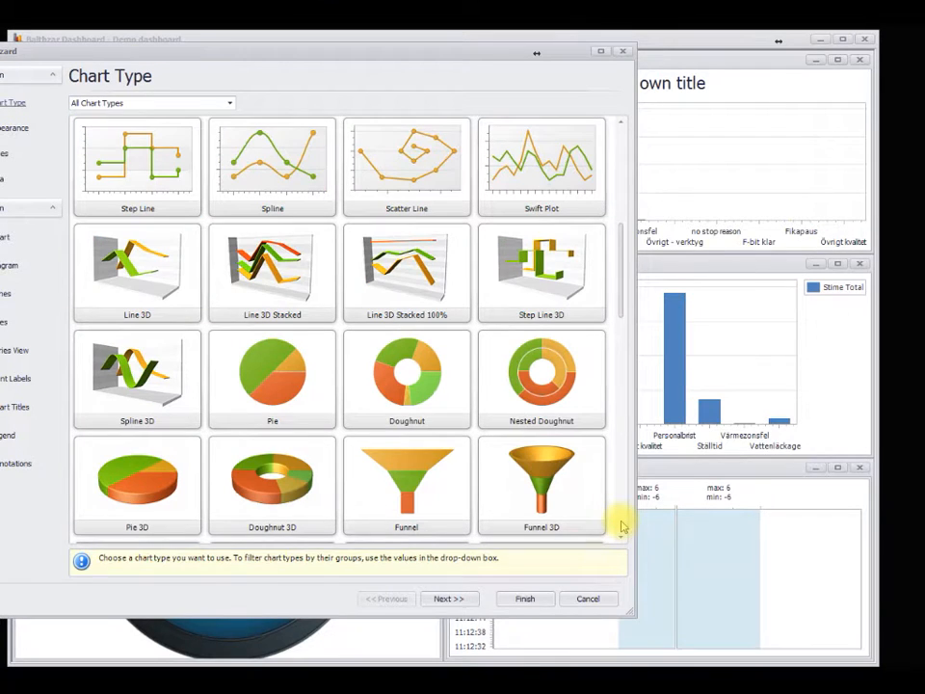
left_click(270, 384)
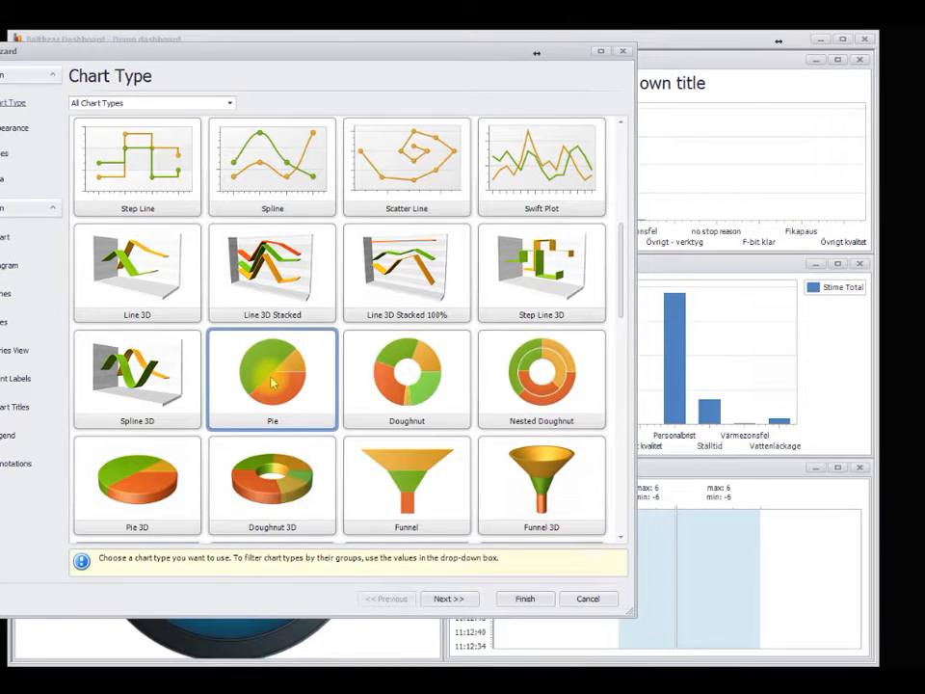
left_click(528, 603)
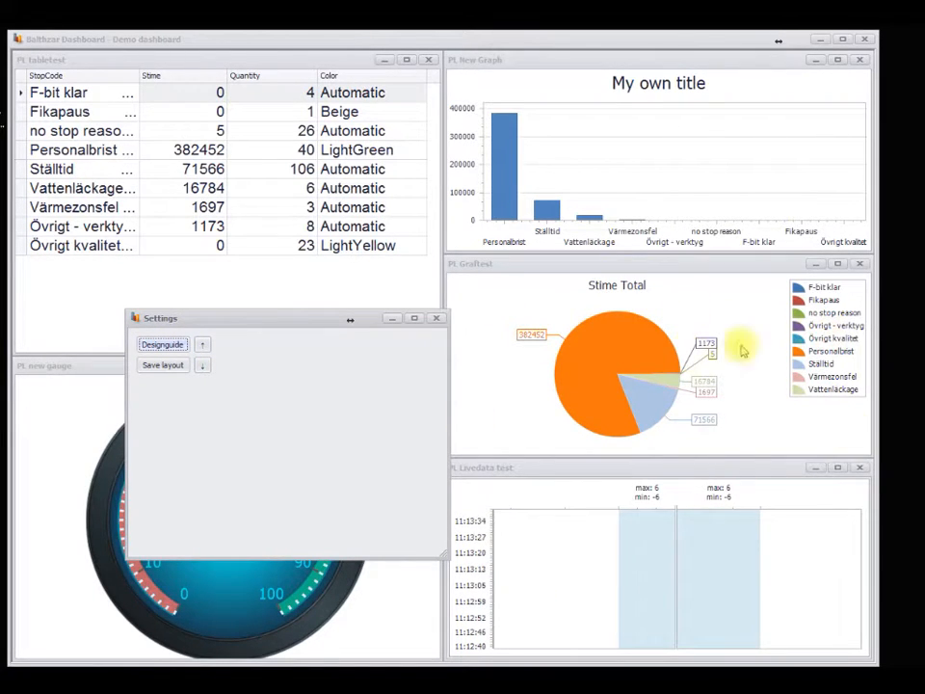
Add a chart title to the PL Graftest pie chart reading "my title"
left_click(164, 345)
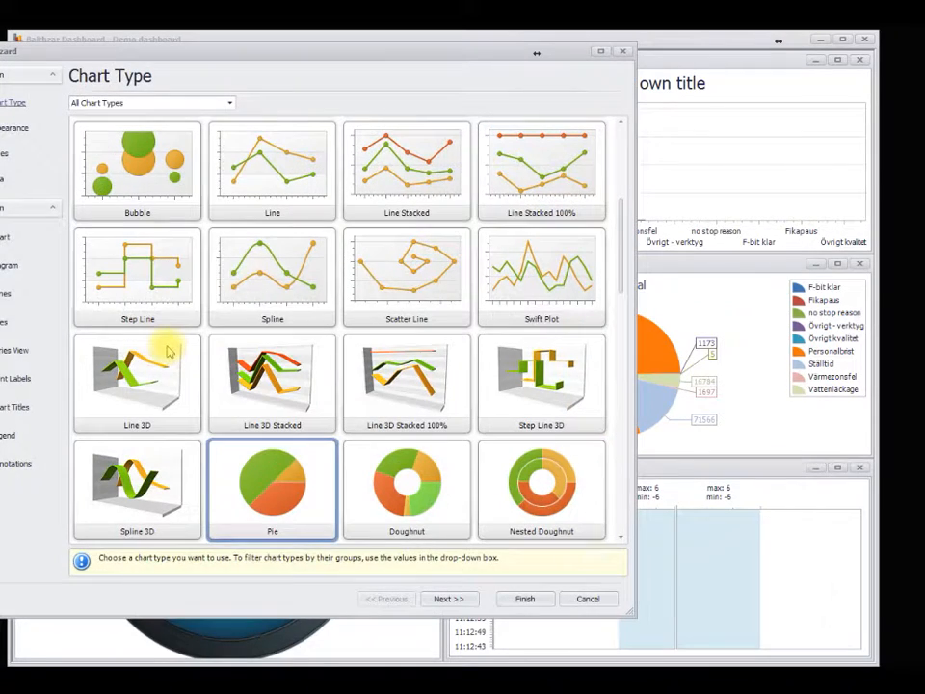
left_click_drag(203, 57, 424, 83)
left_click(234, 435)
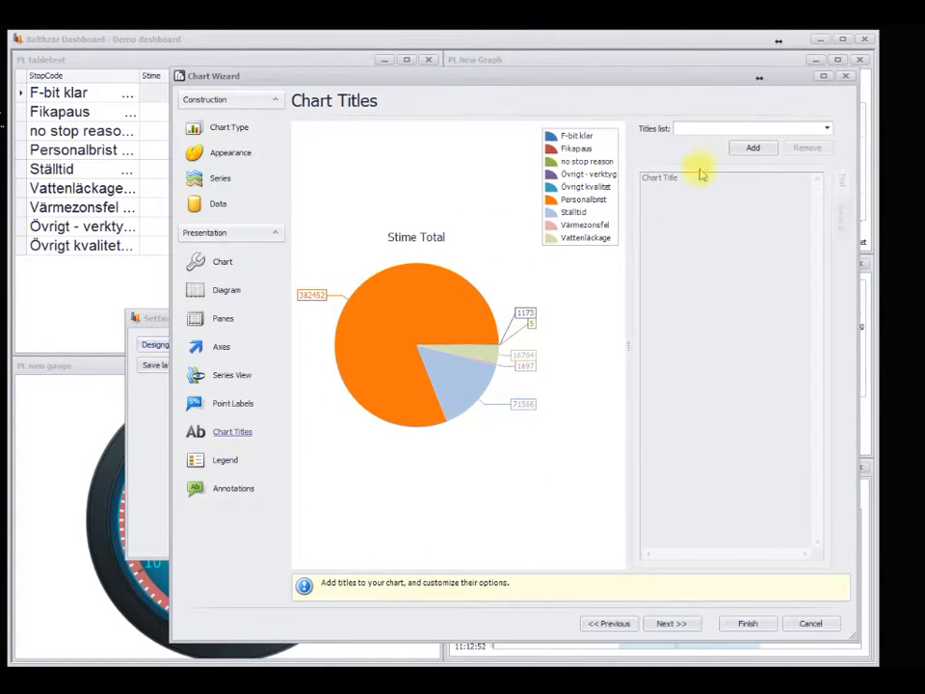
left_click(753, 147)
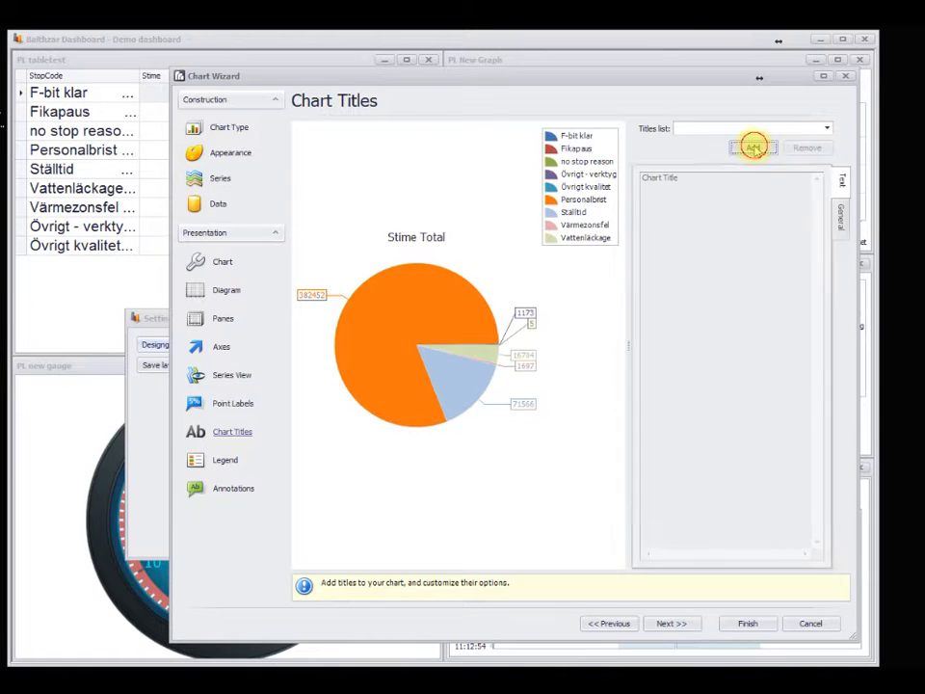
left_click_drag(702, 179, 545, 175)
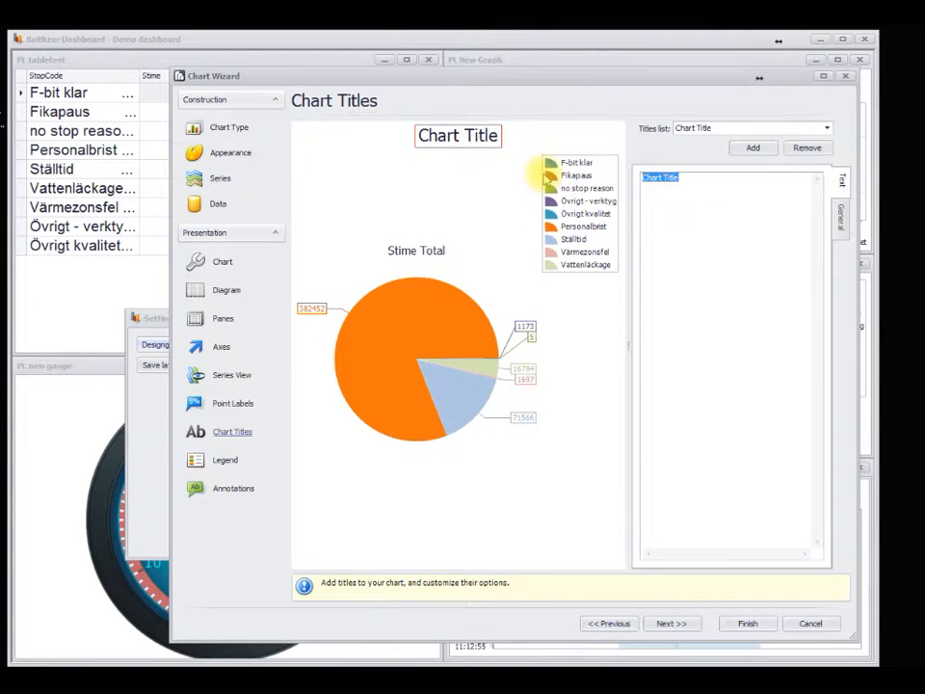
type("my title")
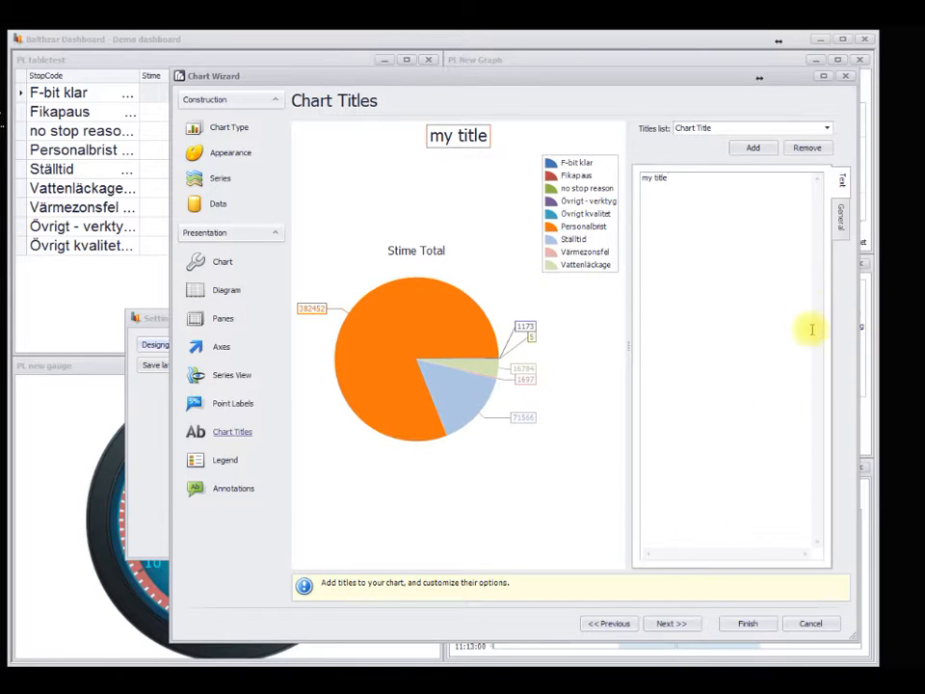
left_click(841, 217)
left_click(841, 186)
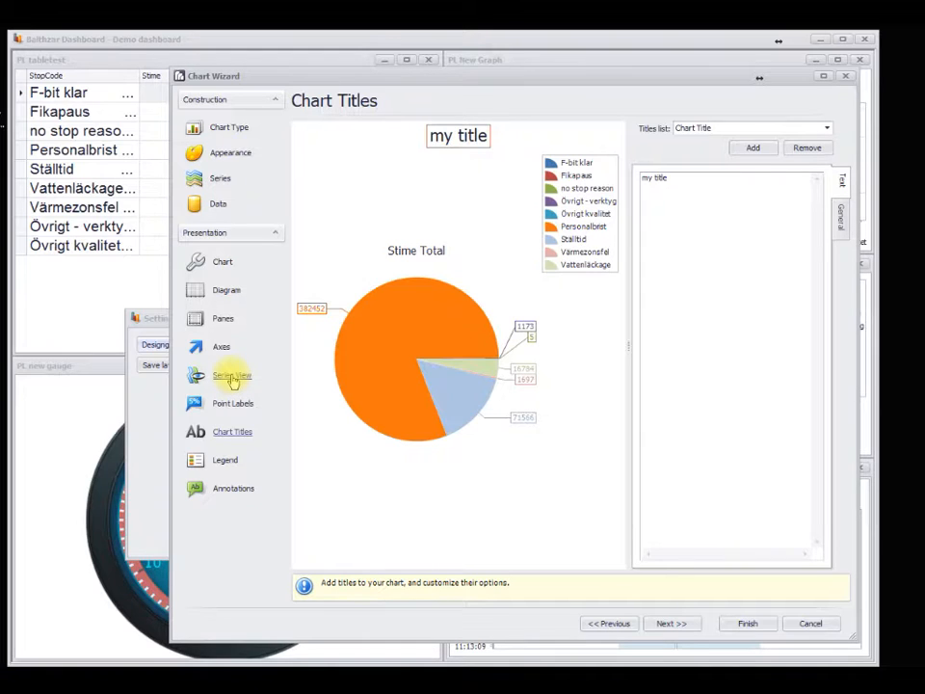
Review the presentation options of the PL Graftest pie chart, hide its point labels and finish the design
left_click(226, 263)
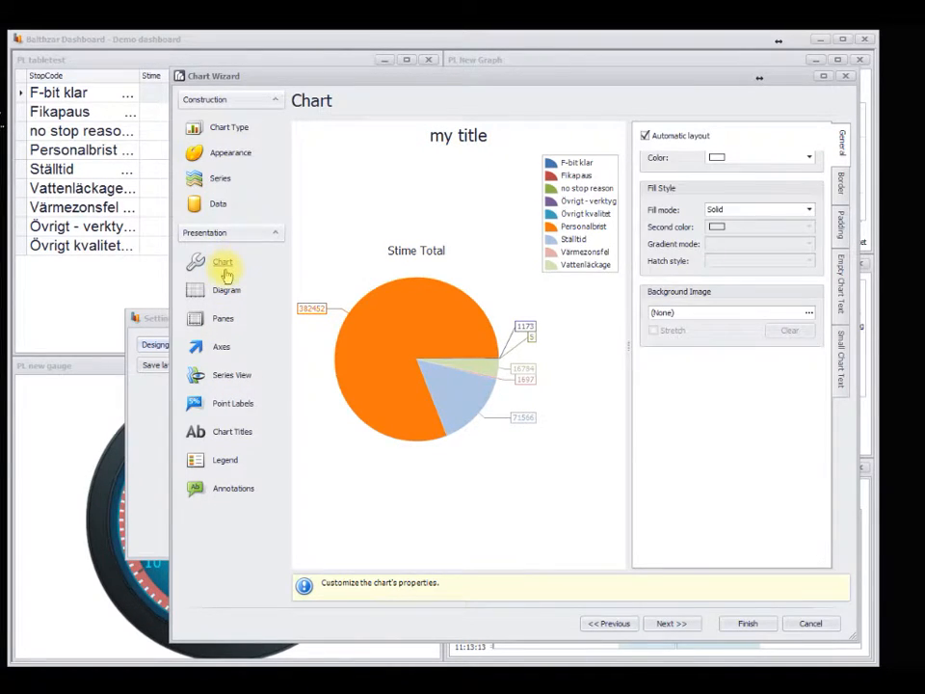
left_click(231, 293)
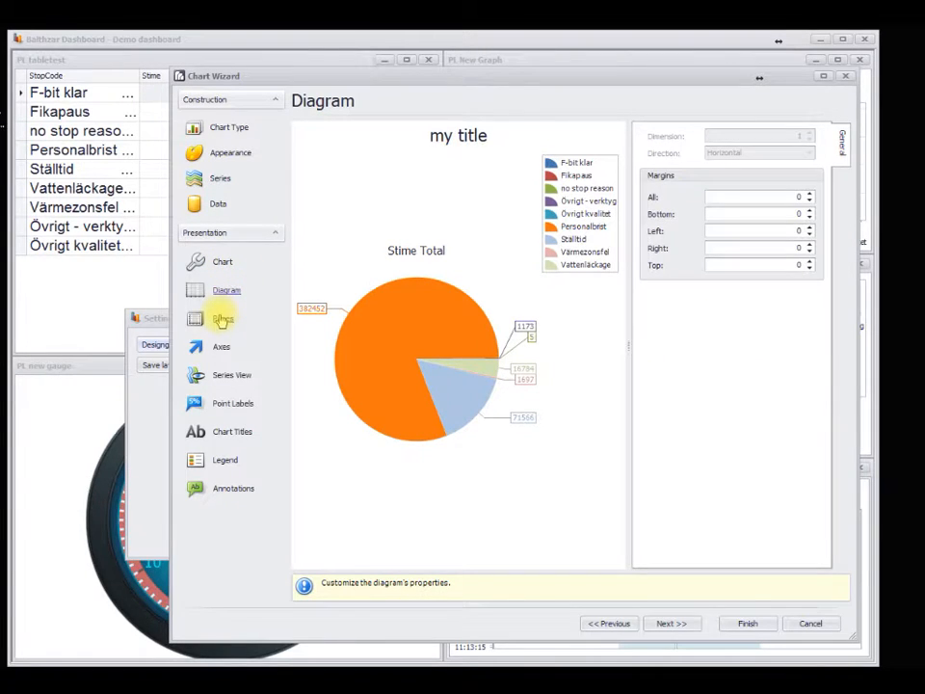
left_click(220, 320)
left_click(223, 351)
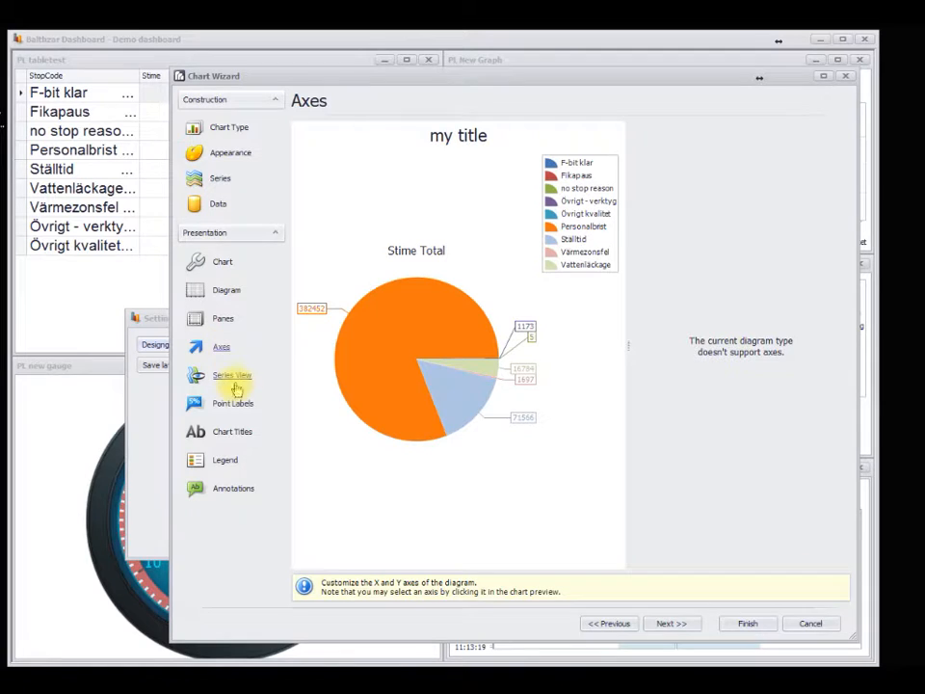
left_click(234, 376)
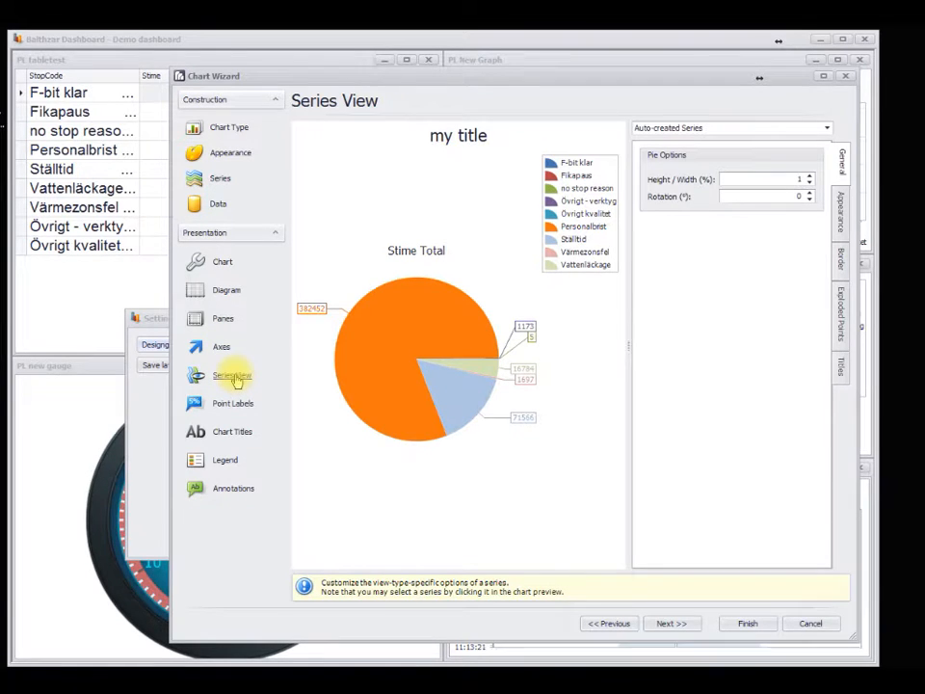
left_click(234, 404)
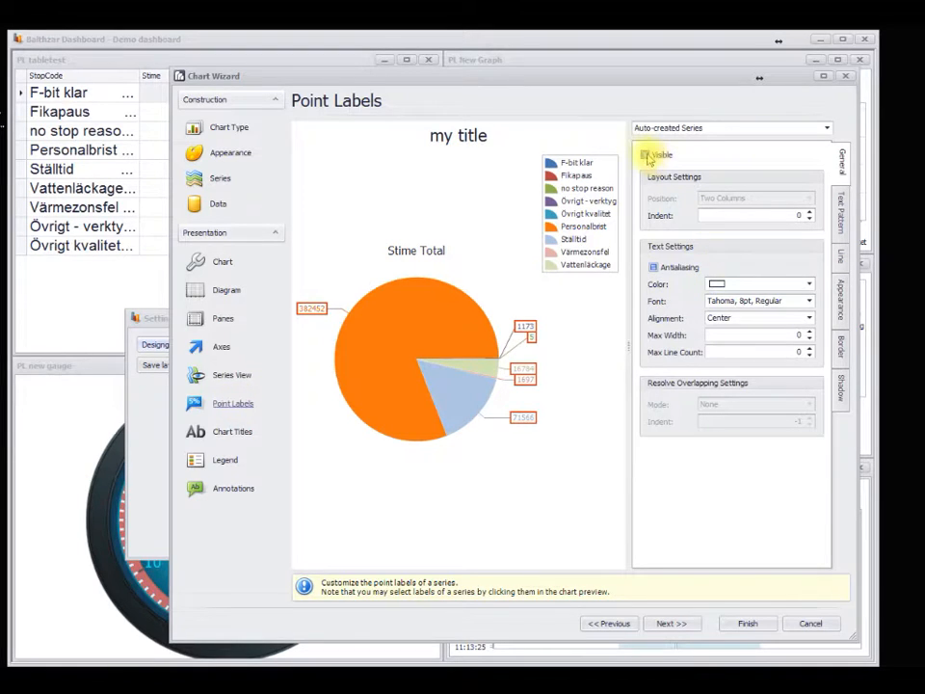
left_click(645, 155)
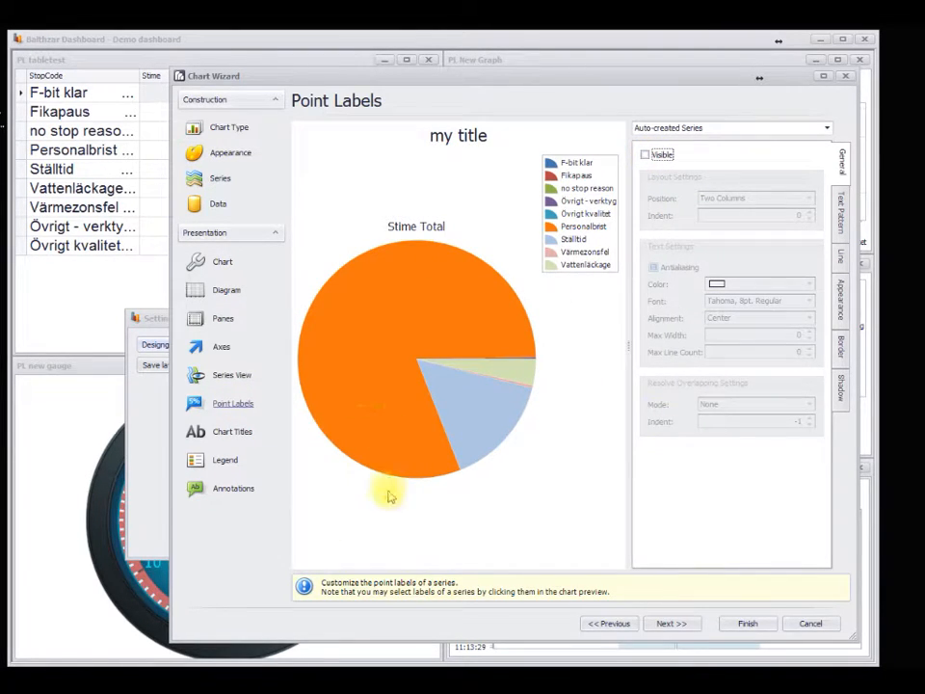
left_click(227, 462)
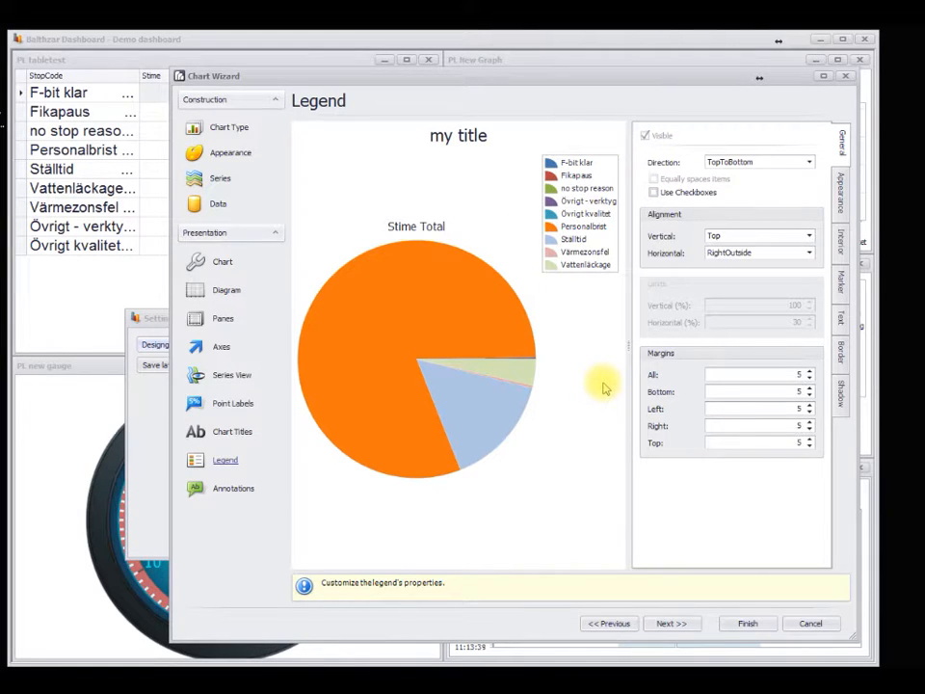
left_click(749, 624)
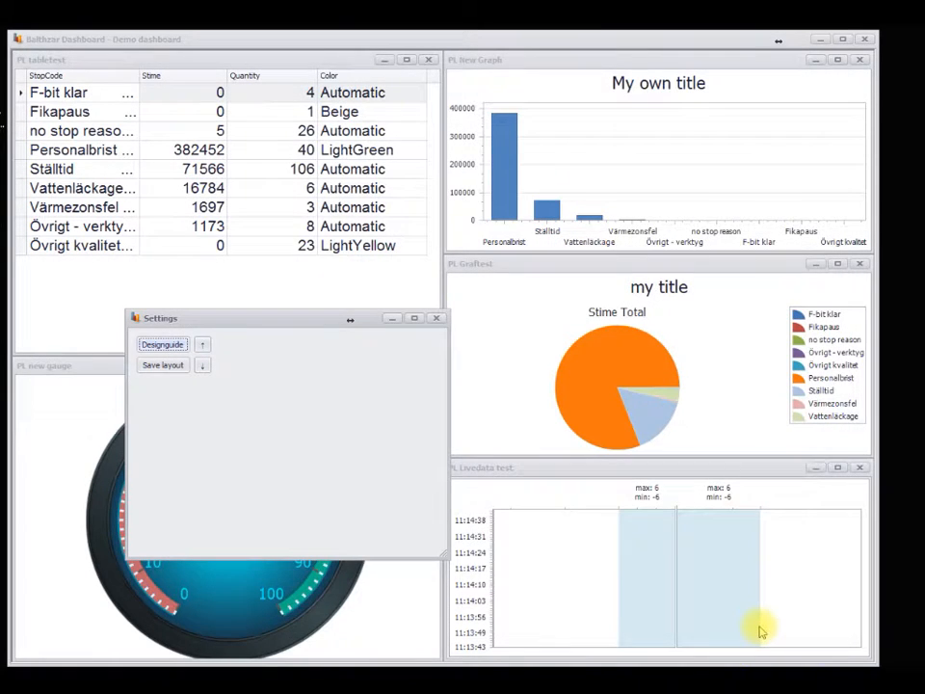
Save the layout of the PL Graftest pie chart and close its settings
left_click(151, 372)
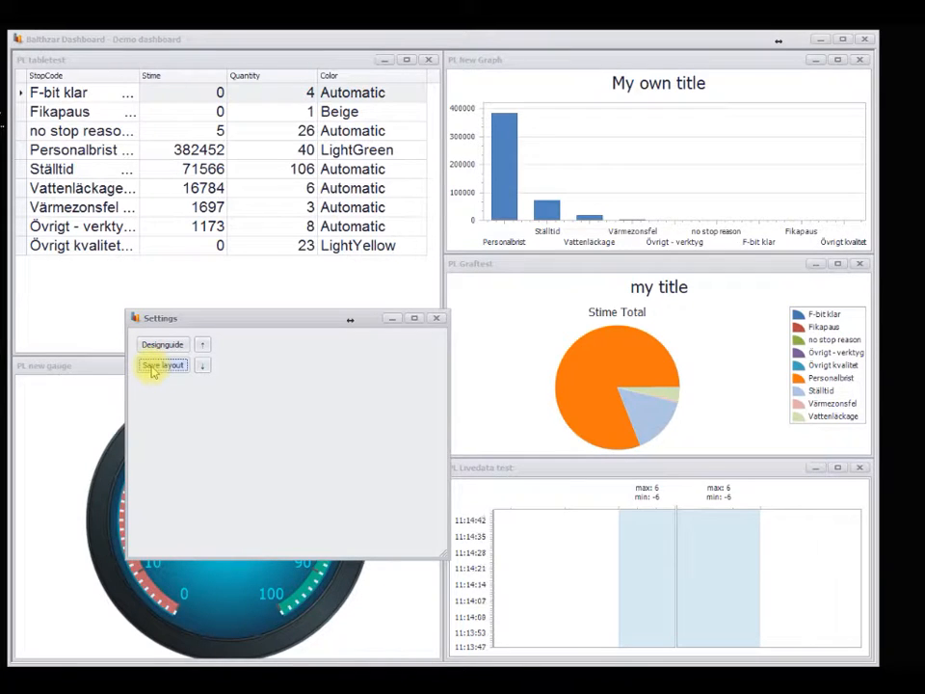
left_click(435, 317)
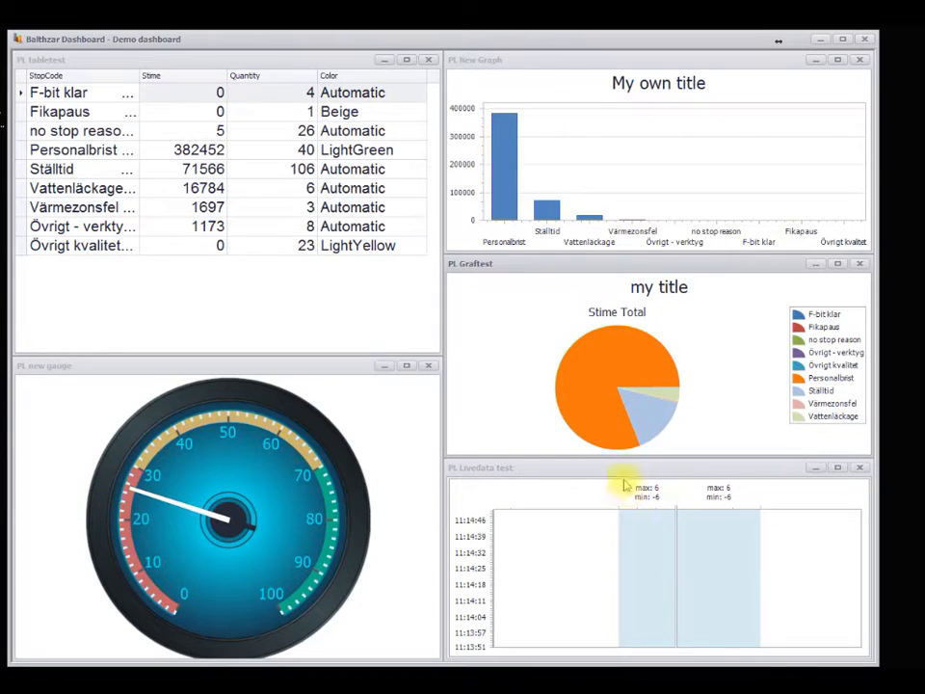
Open the settings of PL Livedata test, show its legend and switch the legend to current values
mouse_move(619, 531)
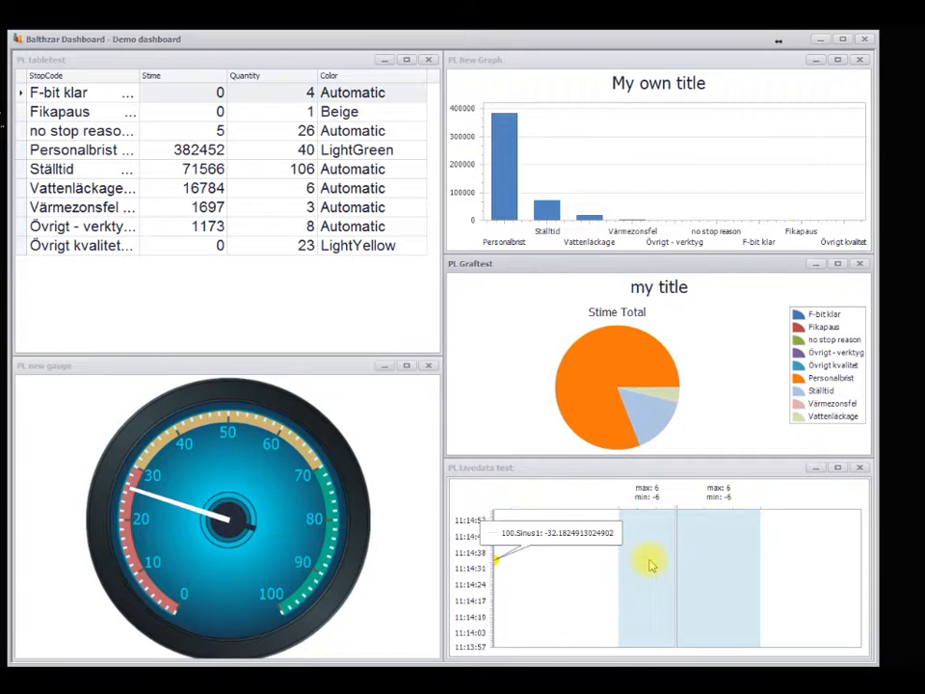
double_click(650, 565)
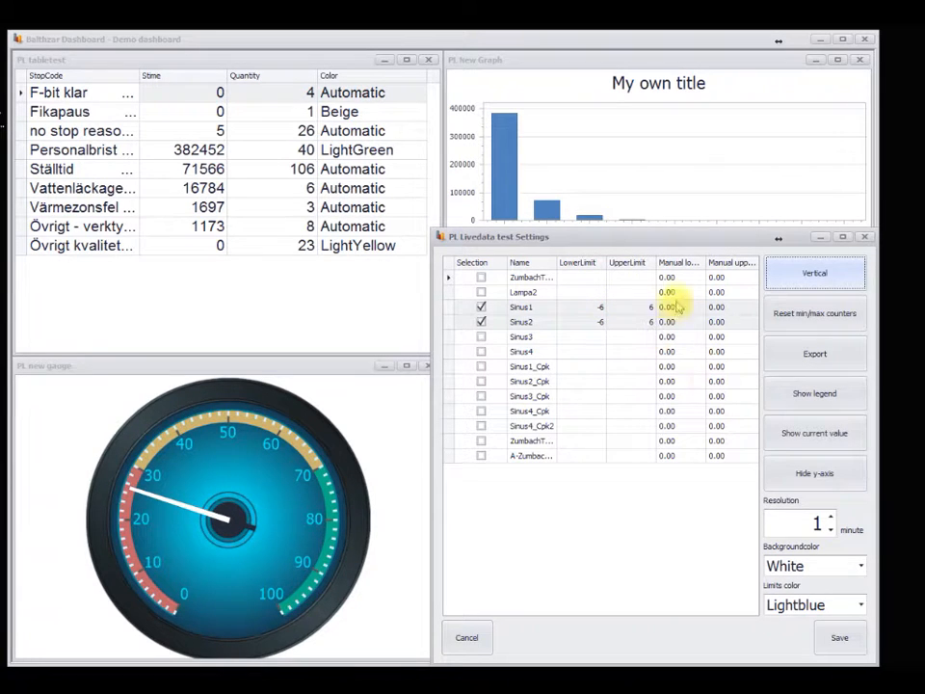
left_click_drag(721, 241, 331, 190)
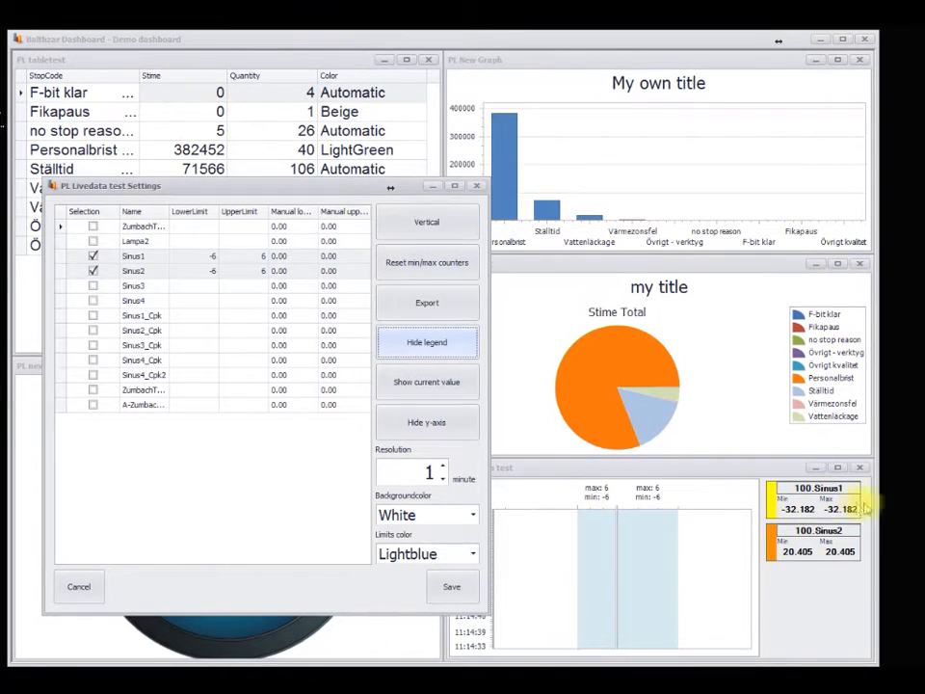
left_click(429, 383)
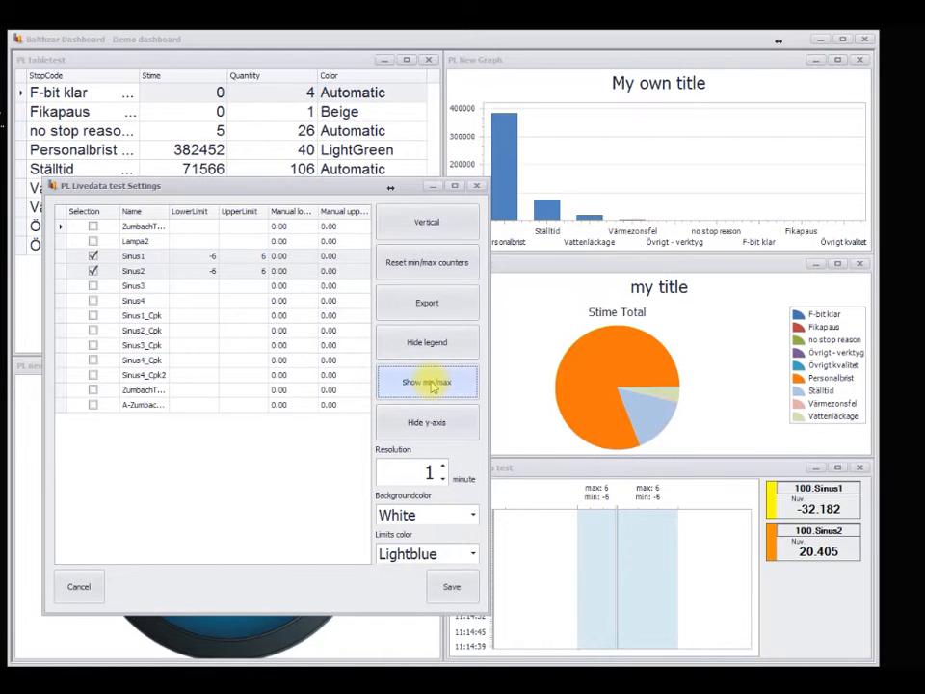
Set the PL Livedata test resolution to 24 minutes and save its settings
left_click_drag(330, 186, 267, 112)
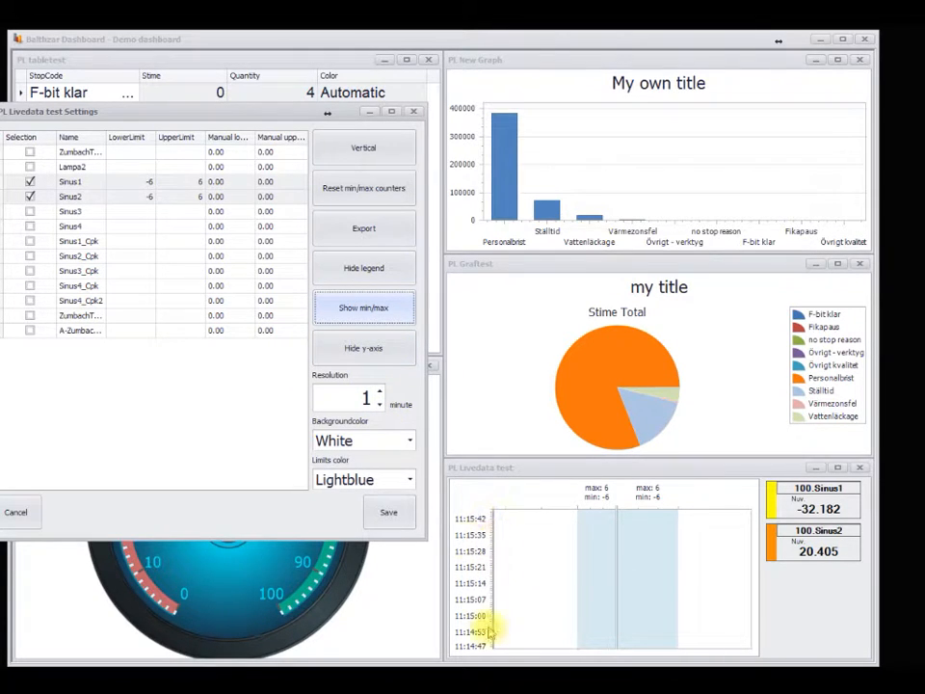
left_click(380, 392)
left_click(380, 392)
left_click(380, 392)
left_click(380, 392)
left_click(380, 392)
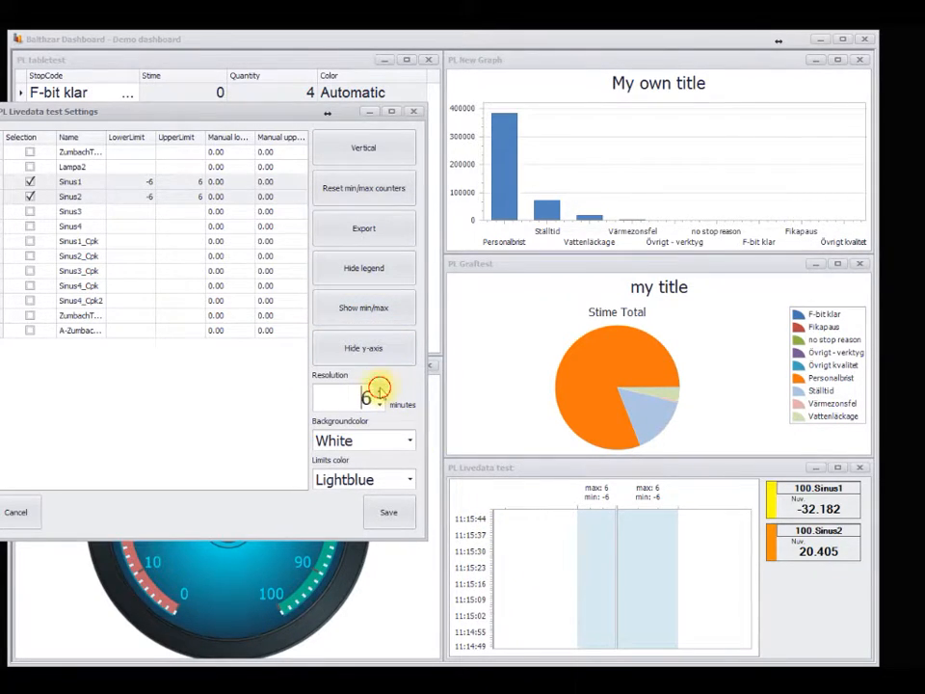
left_click(380, 393)
left_click(380, 392)
left_click_drag(380, 392, 380, 392)
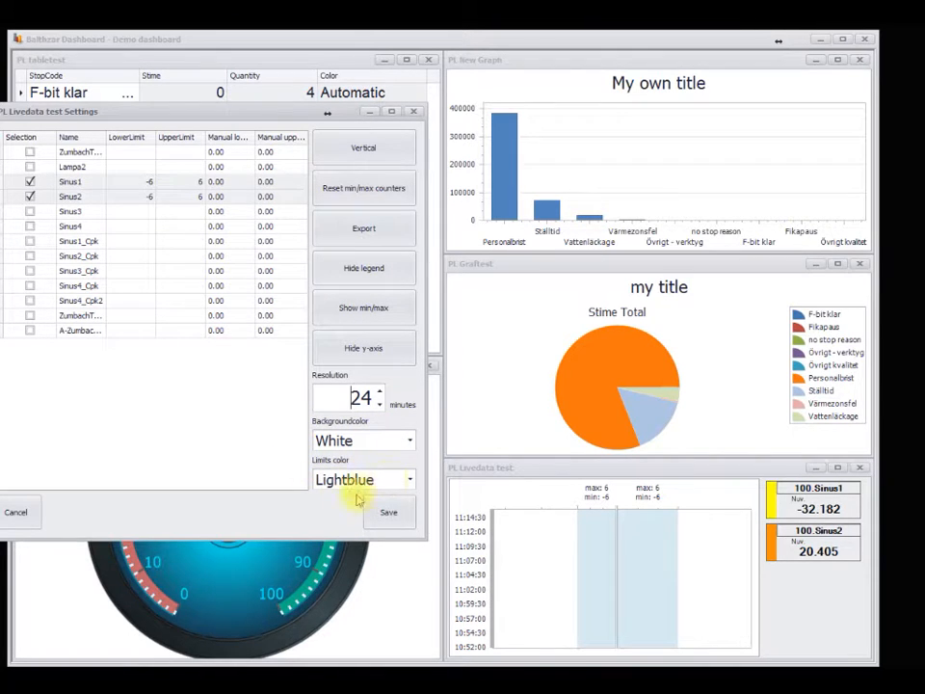
left_click_drag(285, 108, 389, 110)
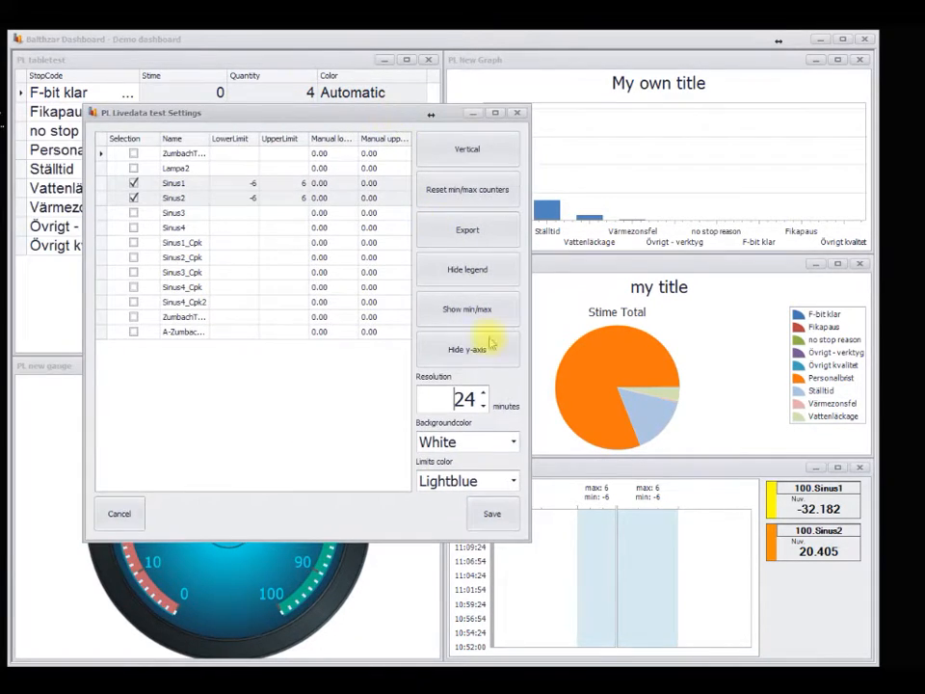
left_click(501, 517)
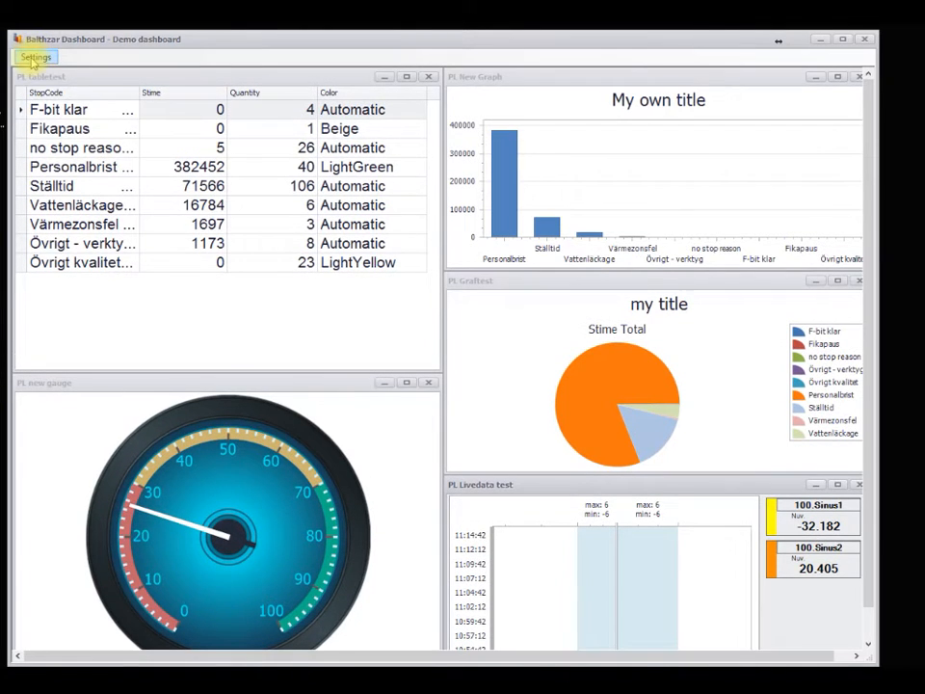
Save the settings of the Demo dashboard and exit the dashboard
left_click(33, 58)
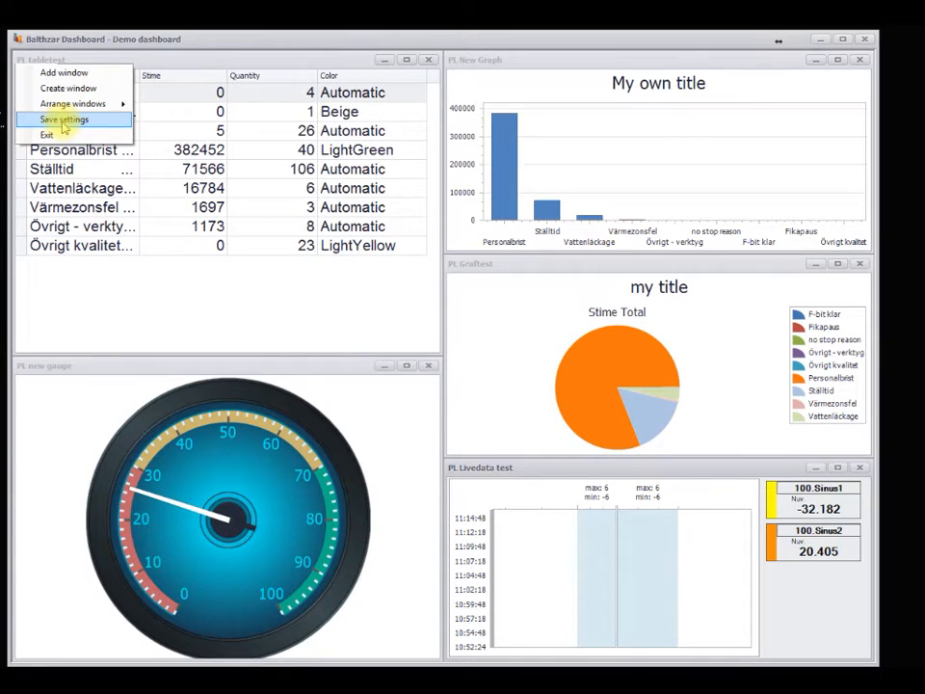
left_click(65, 122)
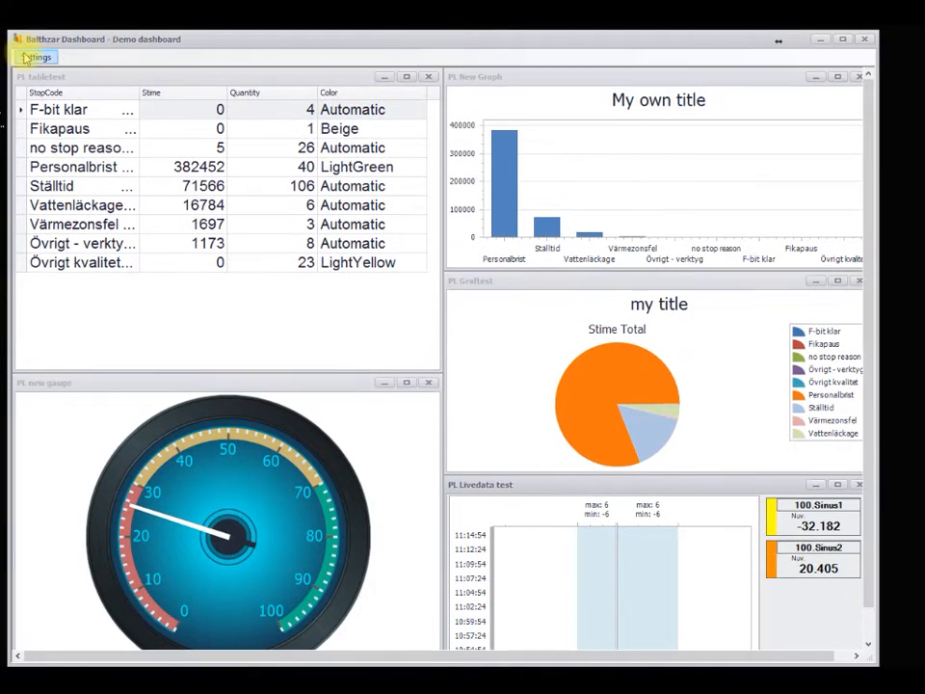
left_click(29, 56)
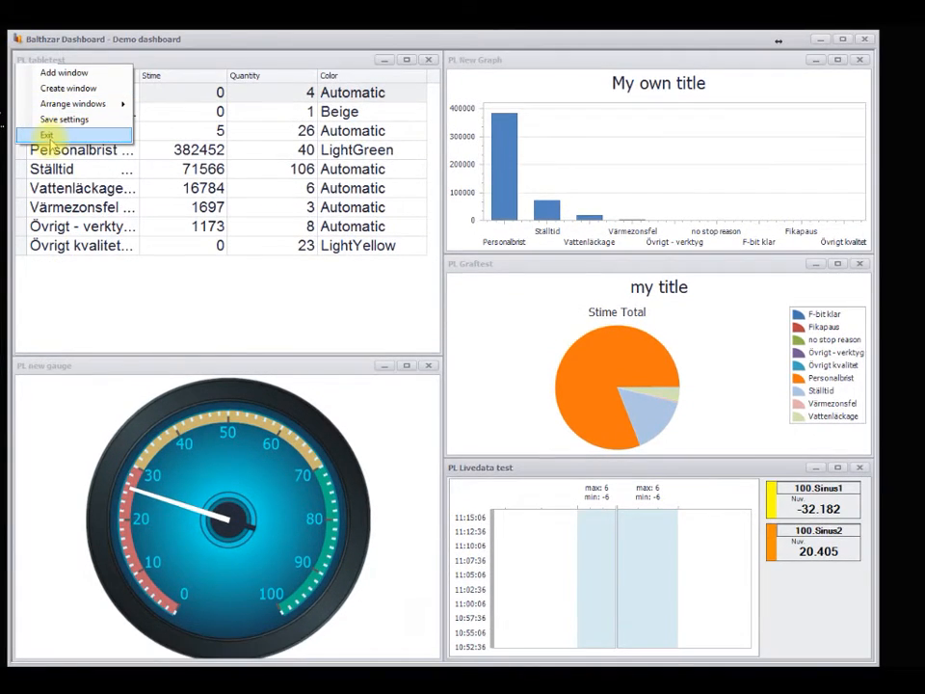
left_click(48, 136)
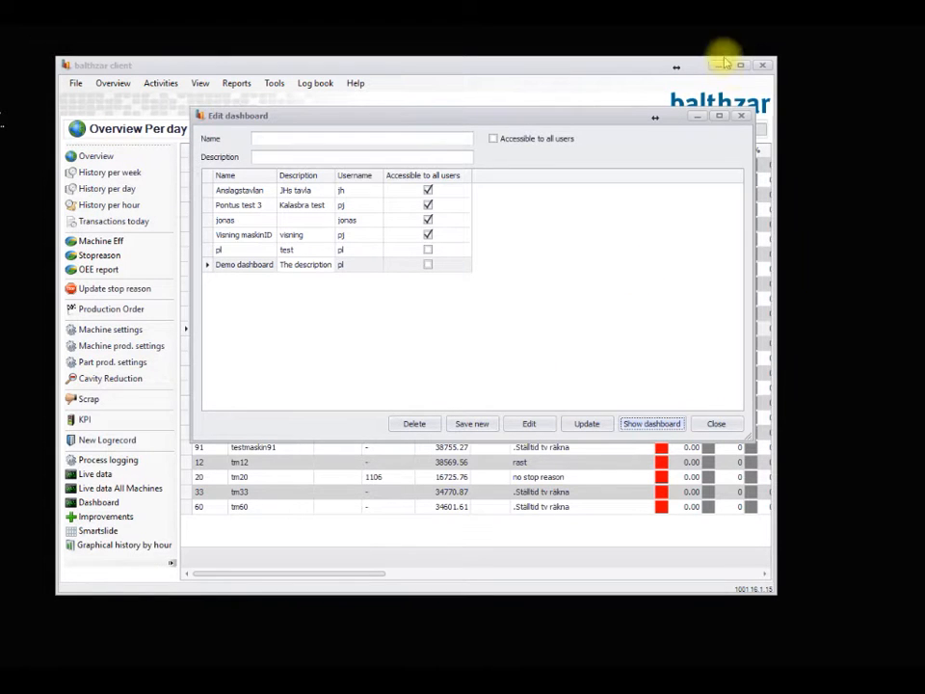
Close the Edit dashboard window and reopen the Demo dashboard from the balthzar client
left_click(741, 118)
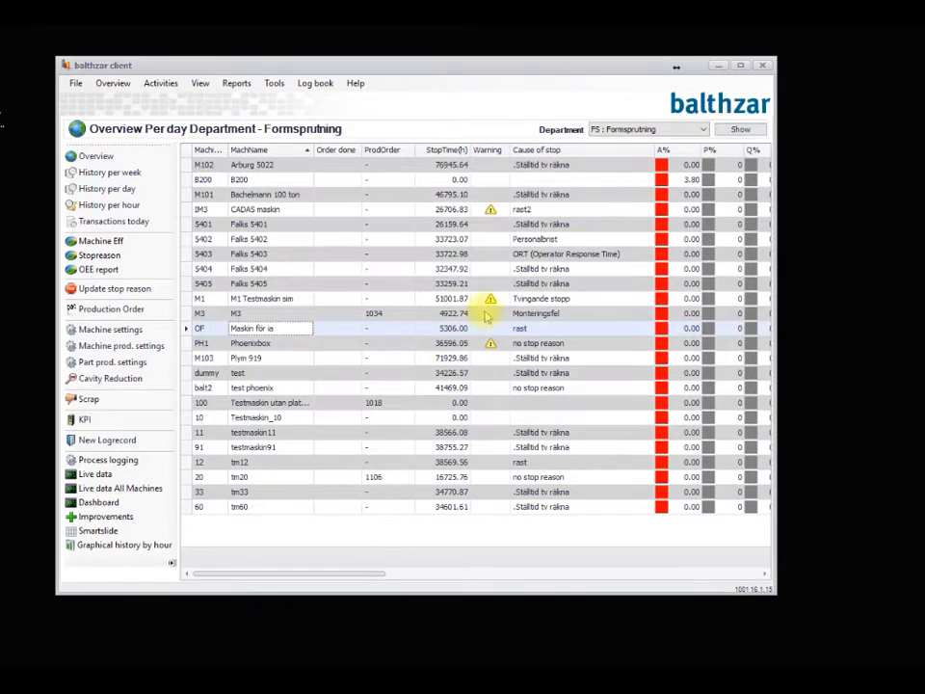
left_click(144, 502)
left_click(265, 582)
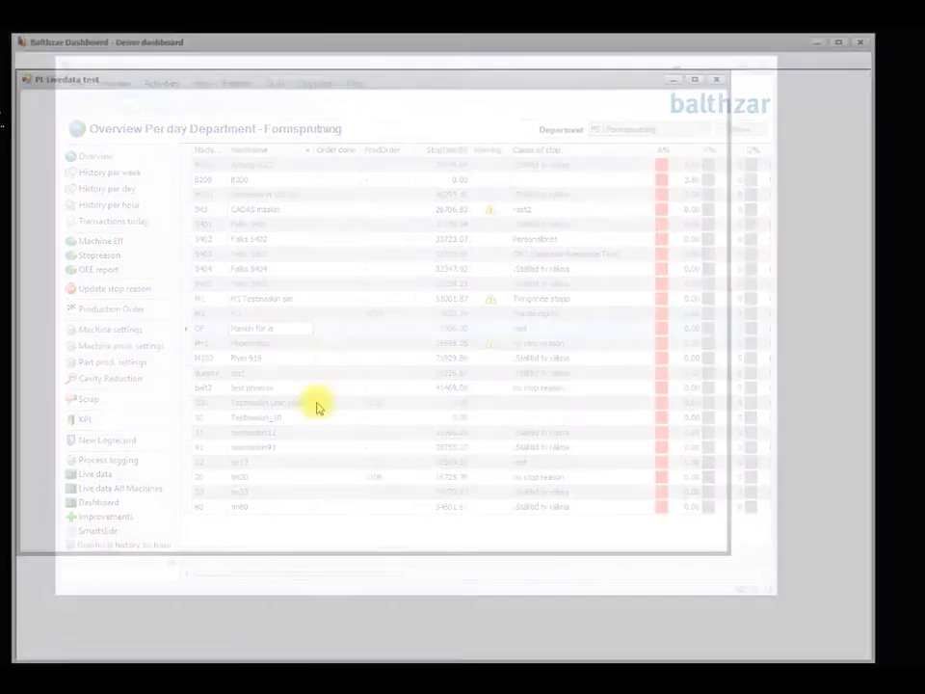